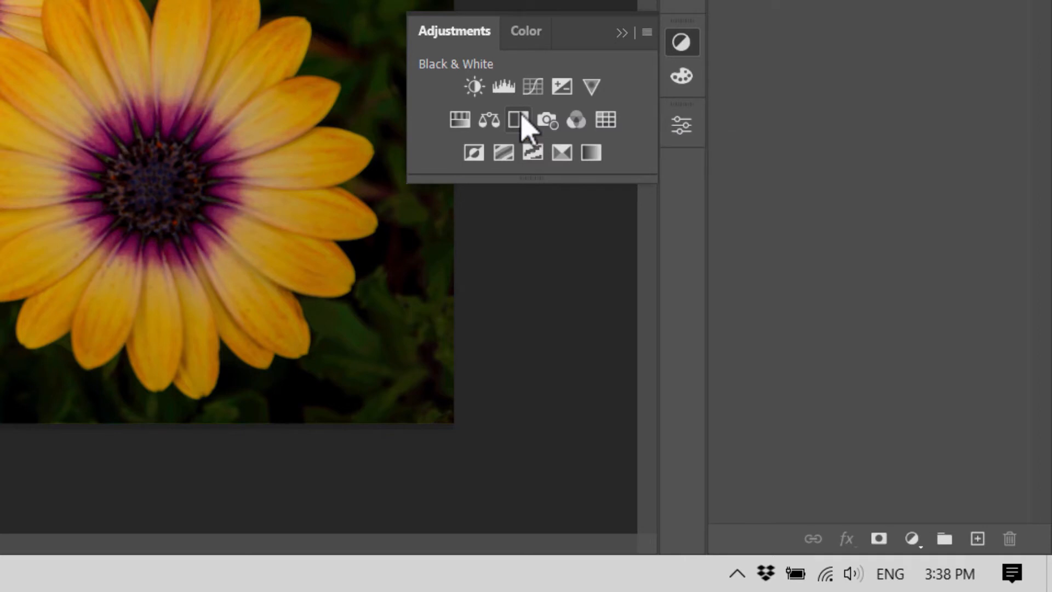
- Add a Black & White adjustment layer with Reds 29, Yellows 88, Greens -62, Cyans -35 and Blues 13
left_click(518, 121)
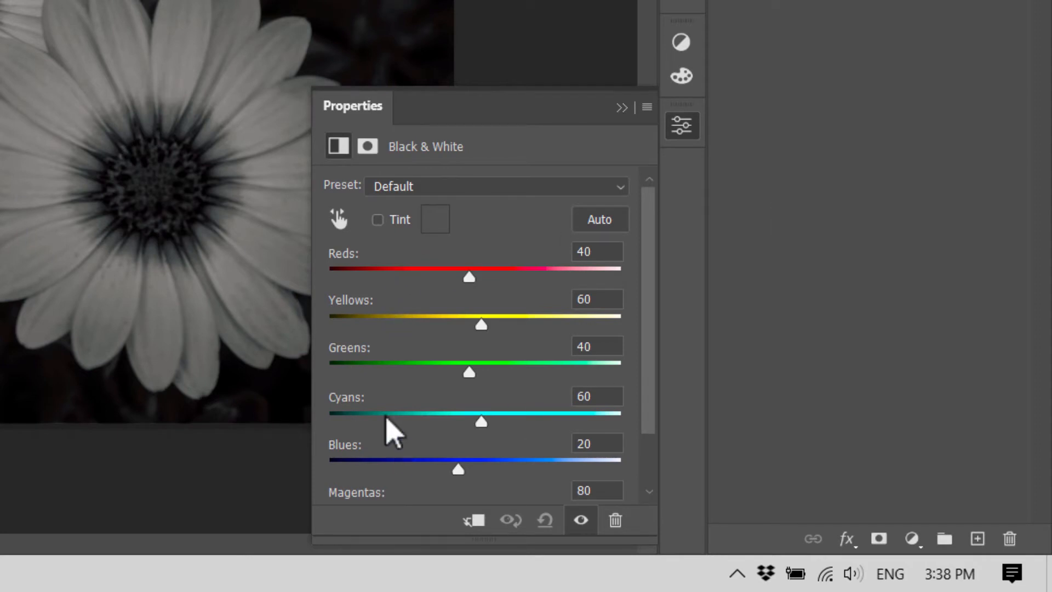
left_click_drag(469, 278, 463, 278)
mouse_move(481, 331)
left_mouse_down()
mouse_move(545, 345)
mouse_move(505, 348)
mouse_move(497, 335)
left_mouse_up()
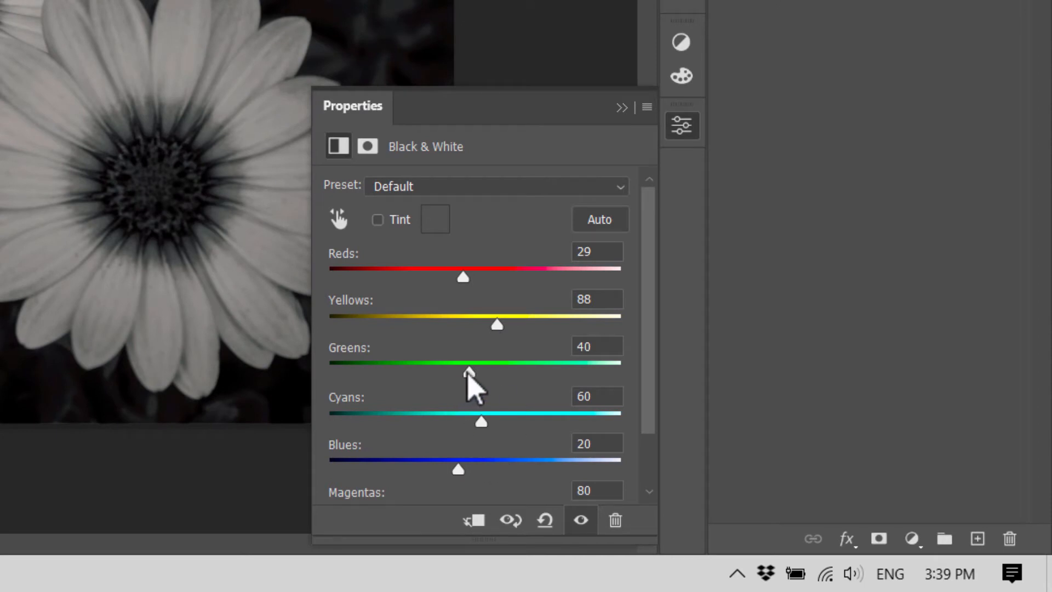
left_click_drag(471, 375, 415, 374)
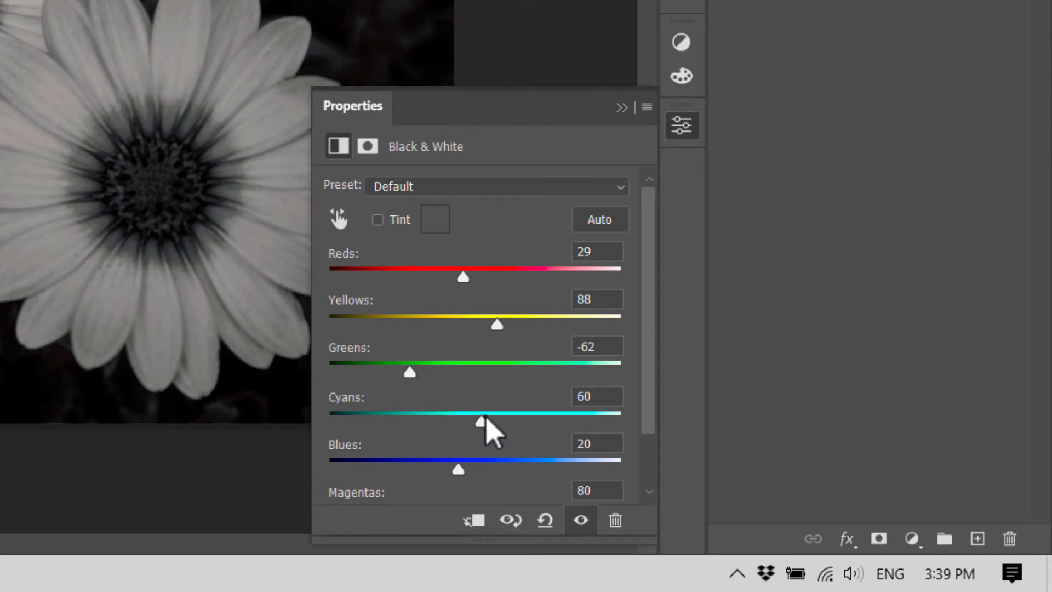
left_click_drag(482, 421, 427, 431)
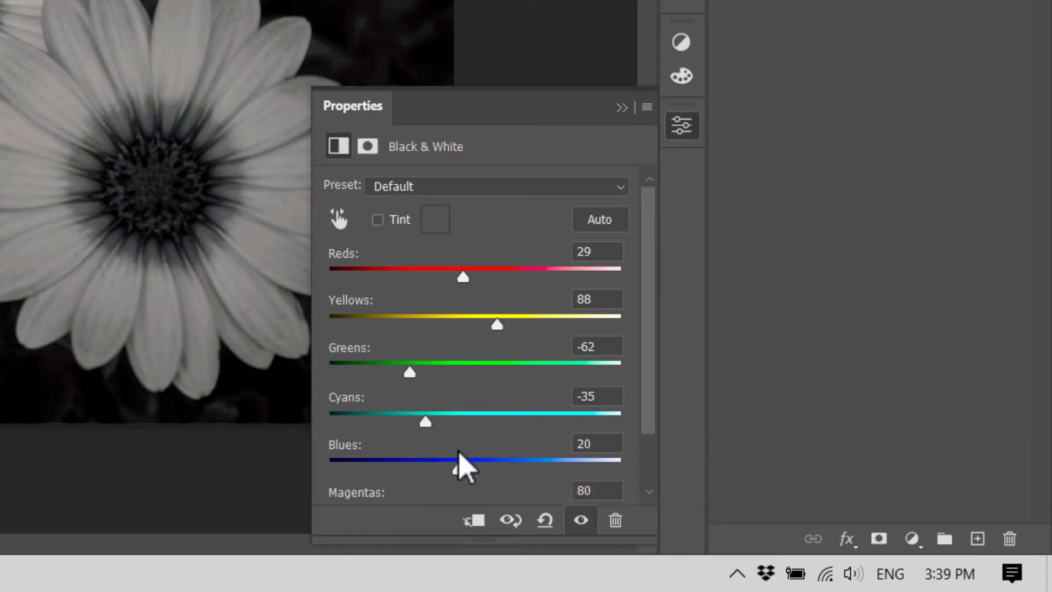
mouse_move(463, 467)
left_mouse_down()
mouse_move(448, 470)
mouse_move(456, 477)
left_mouse_up()
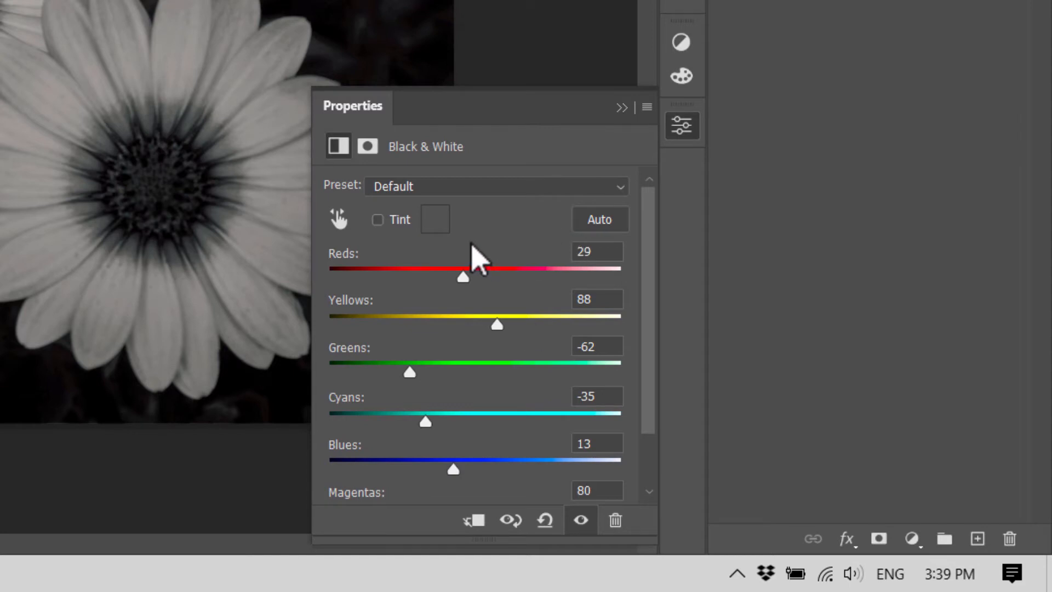
- Raise the Black & White adjustment's Reds to 44 and Yellows to 96, and collapse its properties
mouse_move(458, 281)
left_mouse_down()
mouse_move(512, 290)
mouse_move(471, 281)
left_mouse_up()
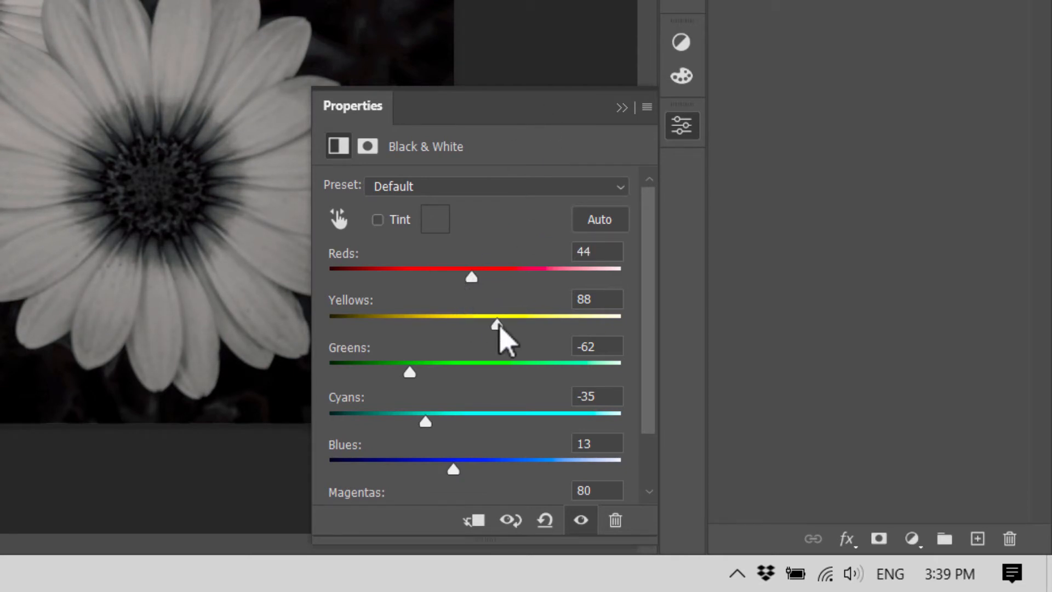
left_click_drag(497, 324, 503, 327)
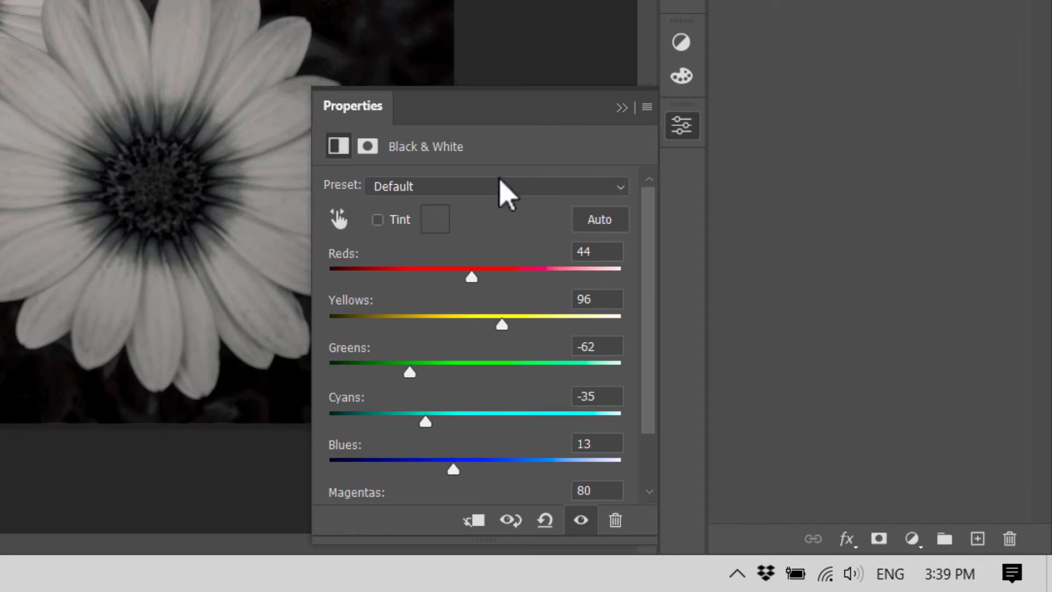
left_click(622, 108)
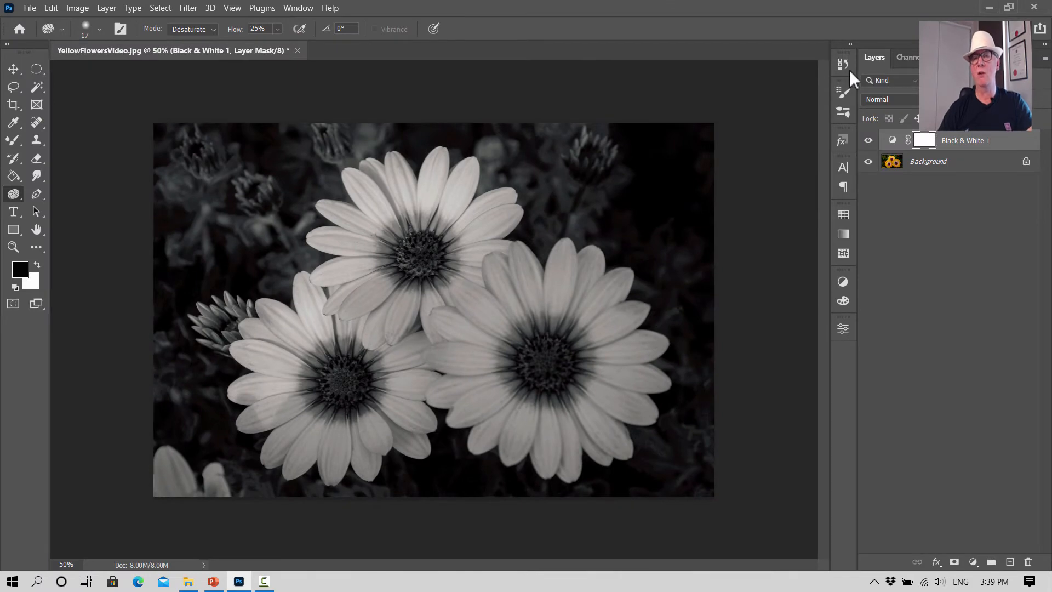
- Hide the Layers panel and show it again
left_click(307, 14)
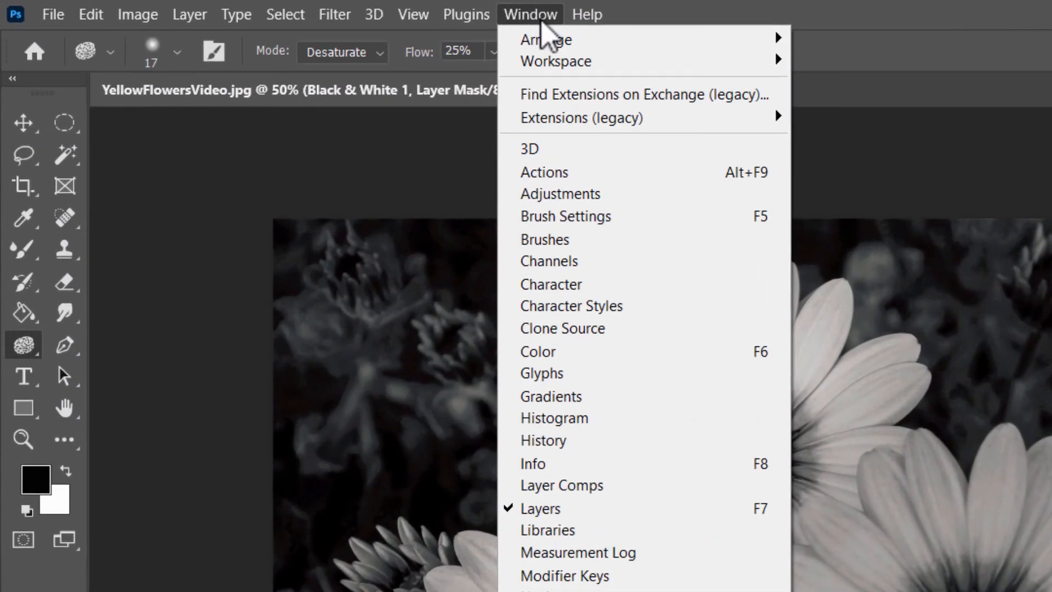
left_click(543, 509)
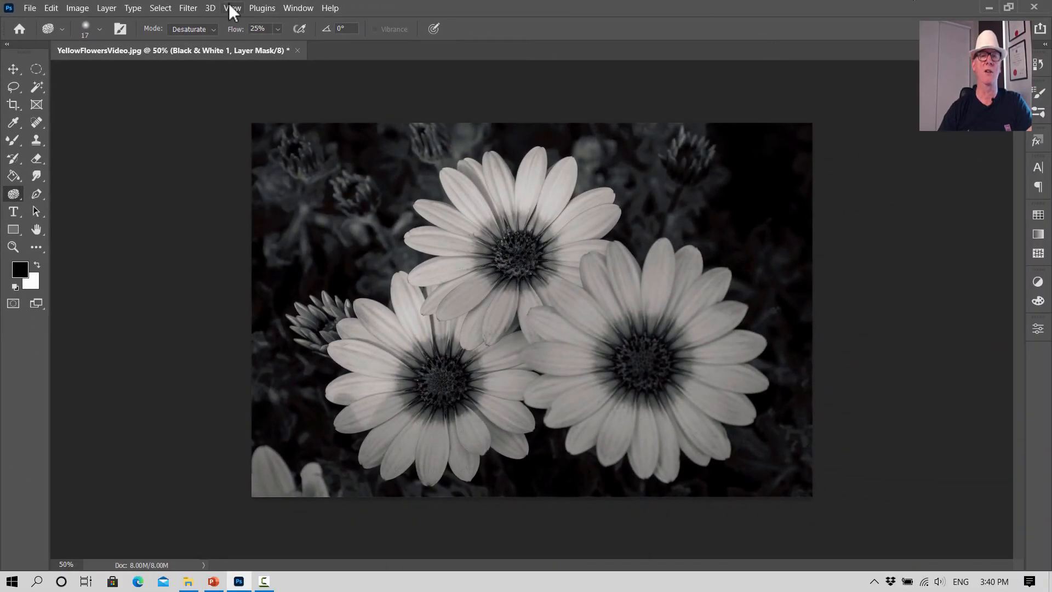
left_click(296, 9)
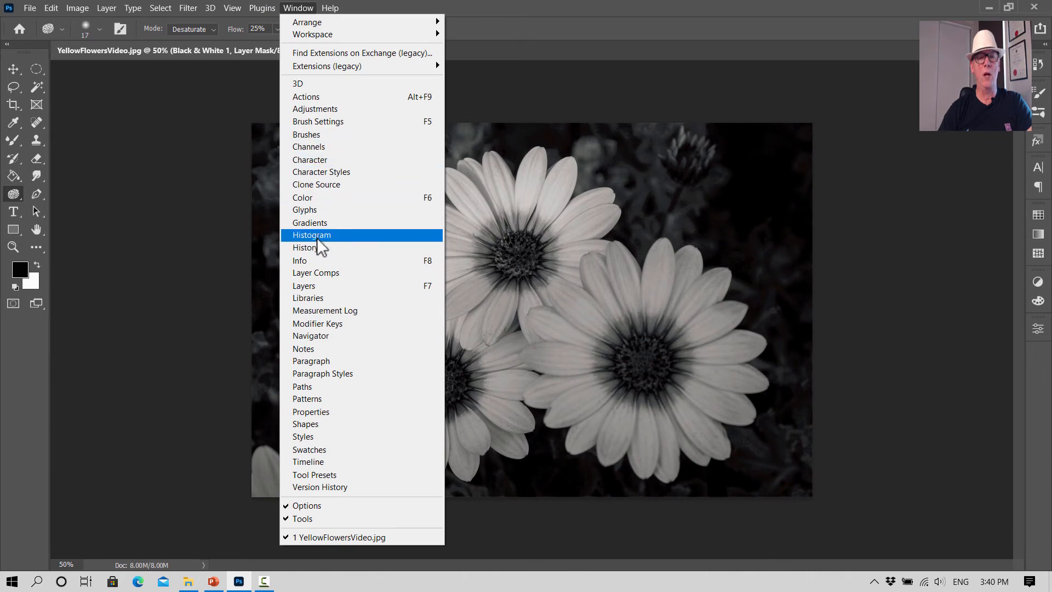
left_click(314, 287)
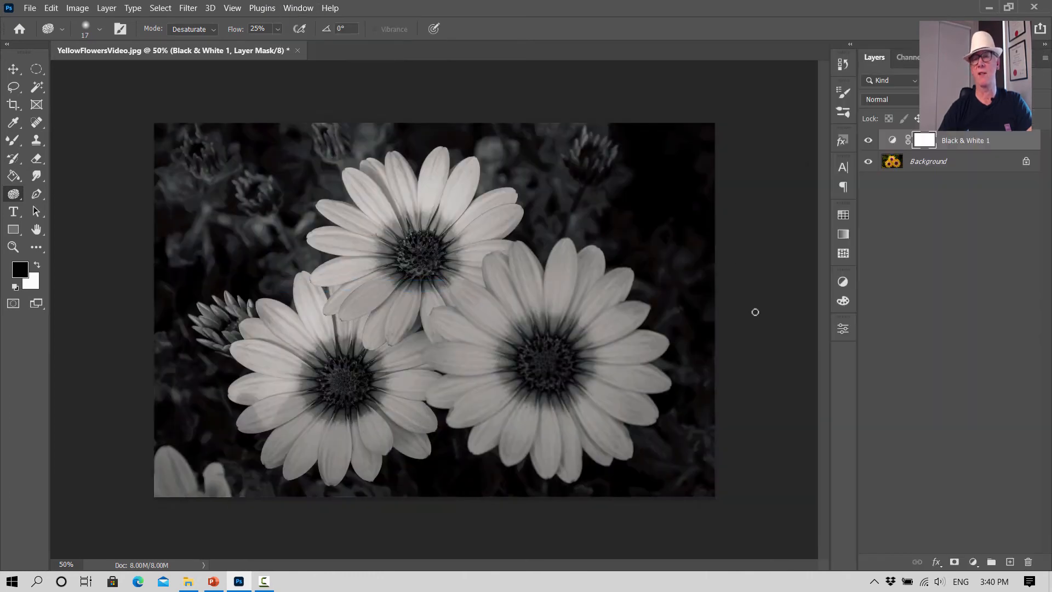
- Display the Adjustments panel and collapse it again
left_click(300, 9)
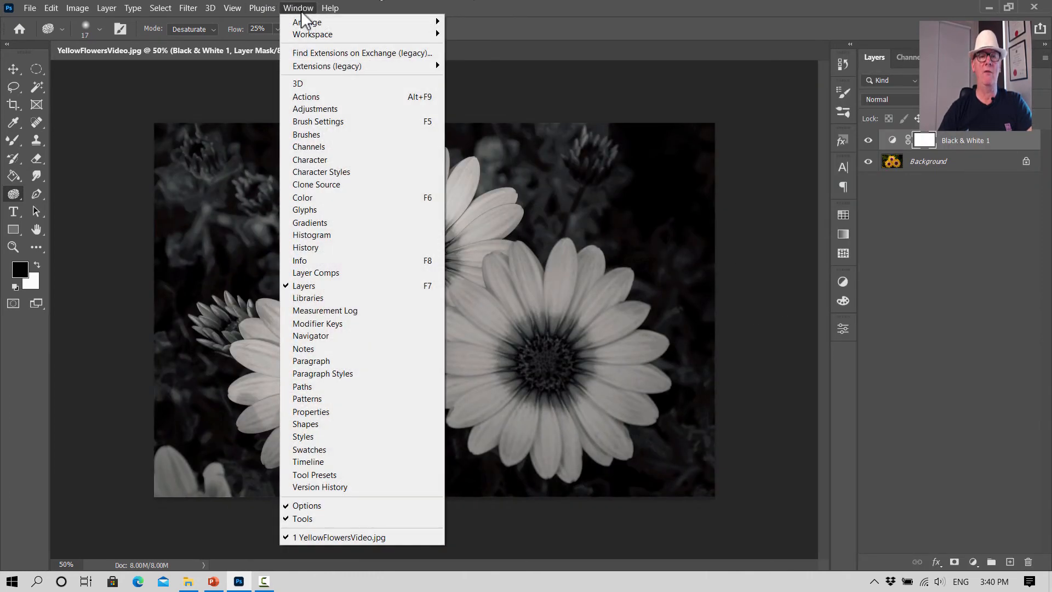
left_click(316, 109)
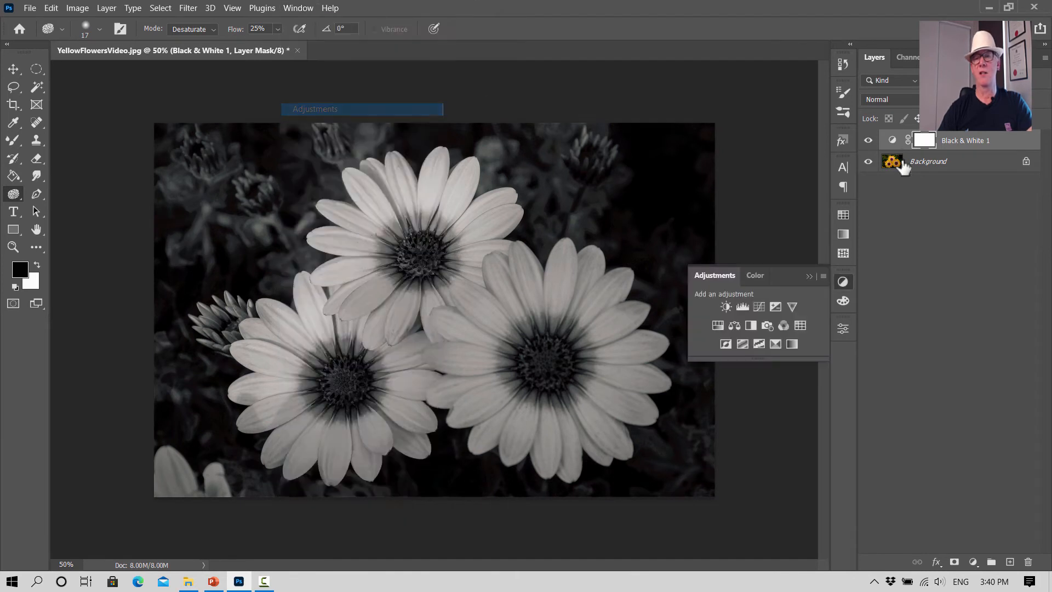
left_click(810, 276)
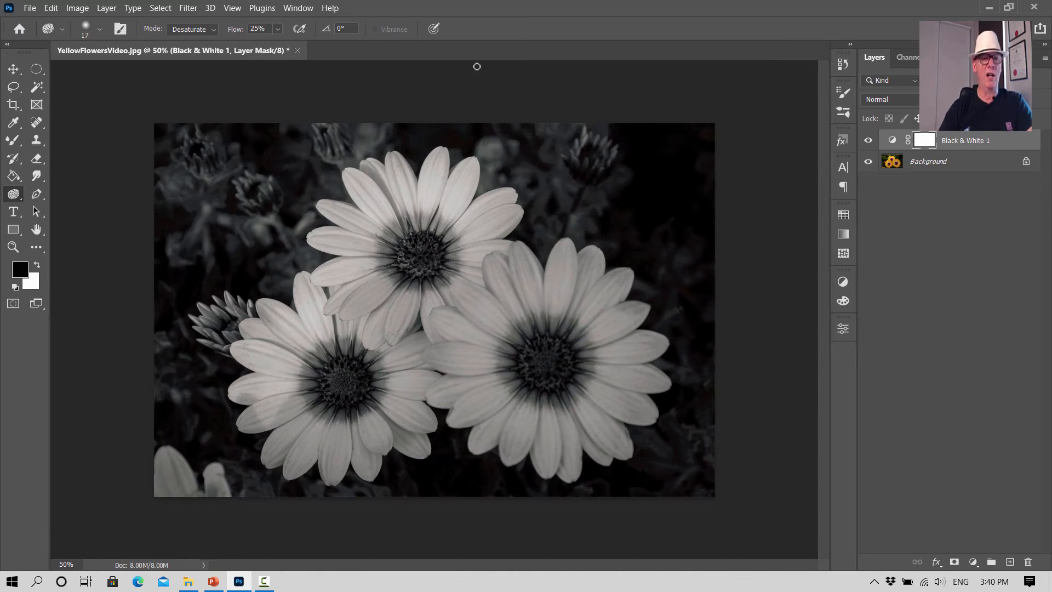
- Accept near-black 040404 as the foreground color and set the background color to a near-white
left_click(19, 273)
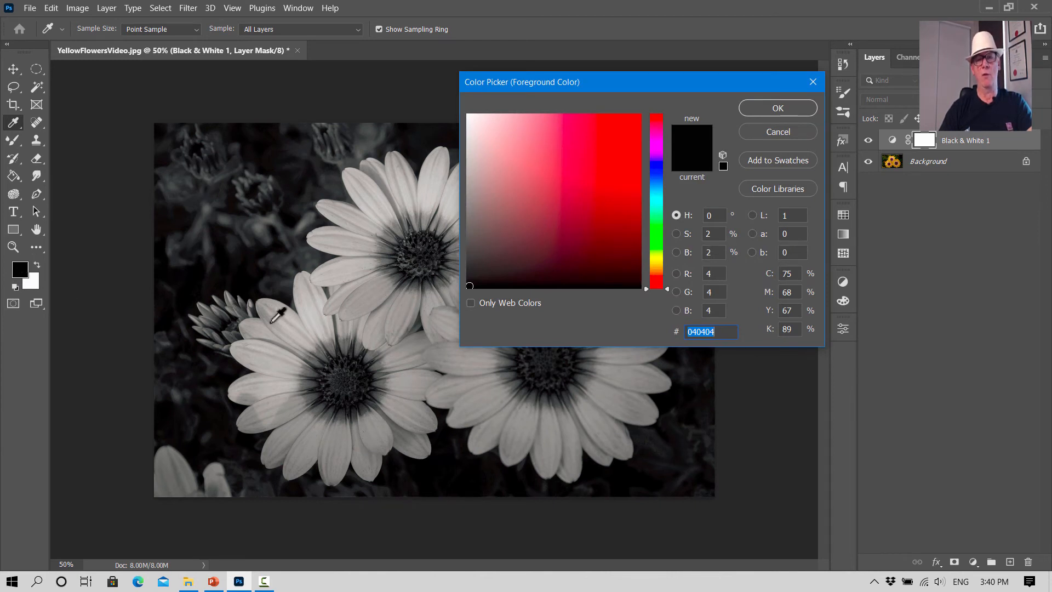
left_click(778, 109)
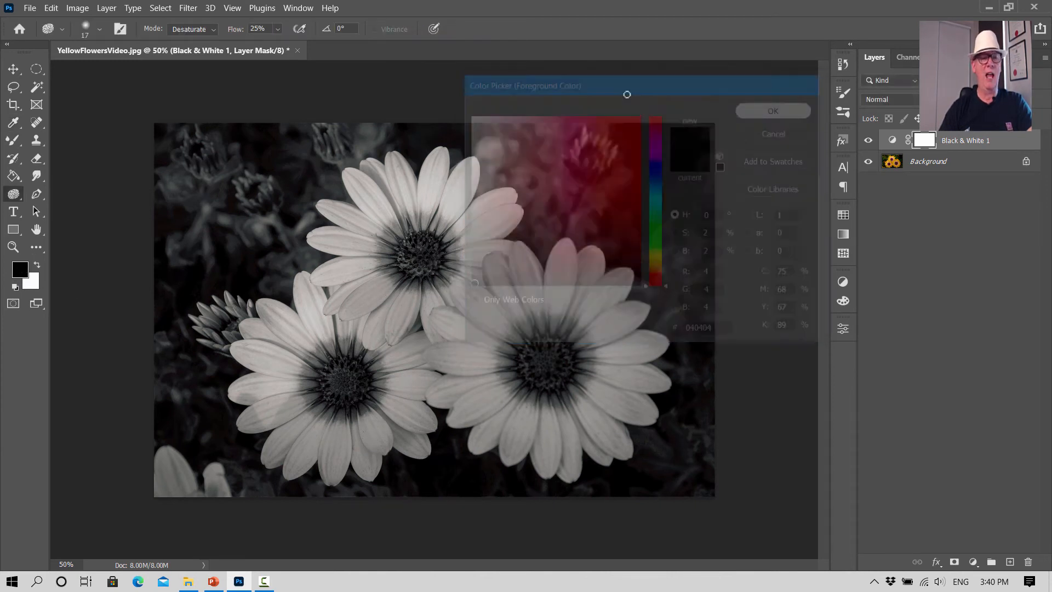
left_click(35, 284)
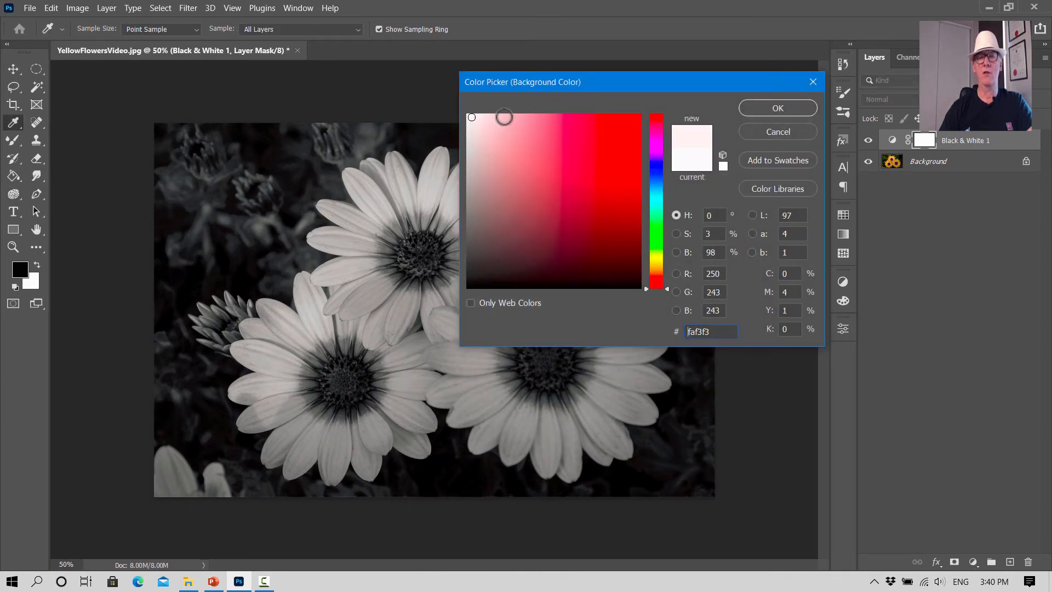
left_click(782, 109)
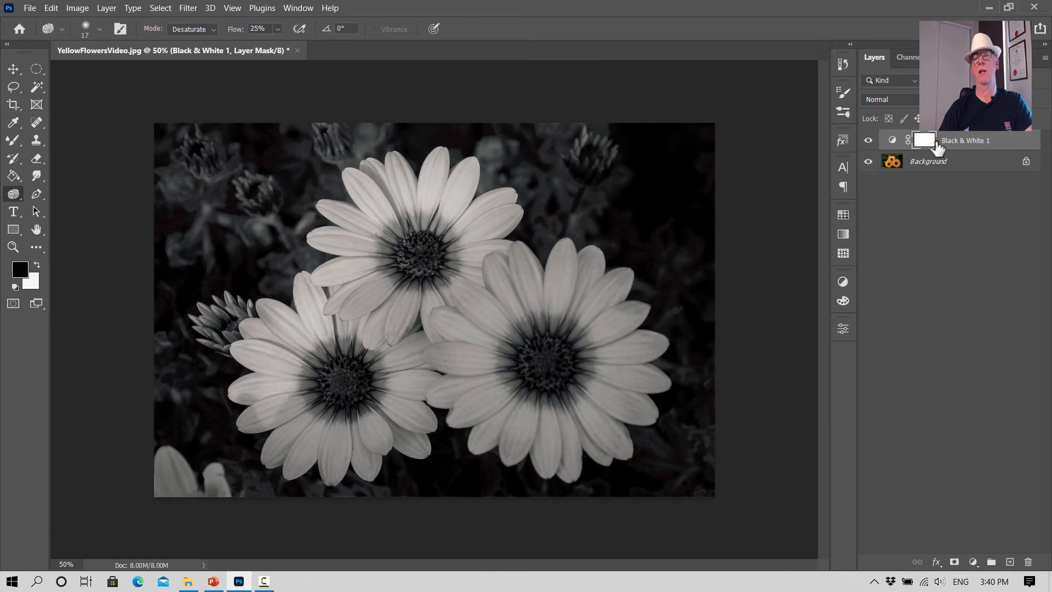
- Swap the foreground and background colors and back again, and switch to the Brush tool
left_click(37, 263)
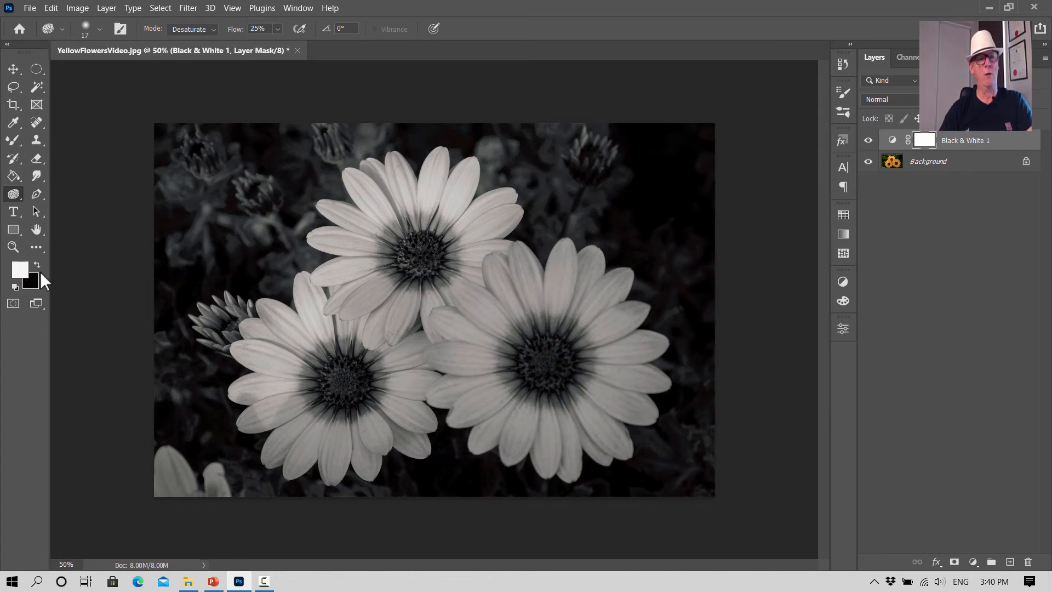
left_click(37, 263)
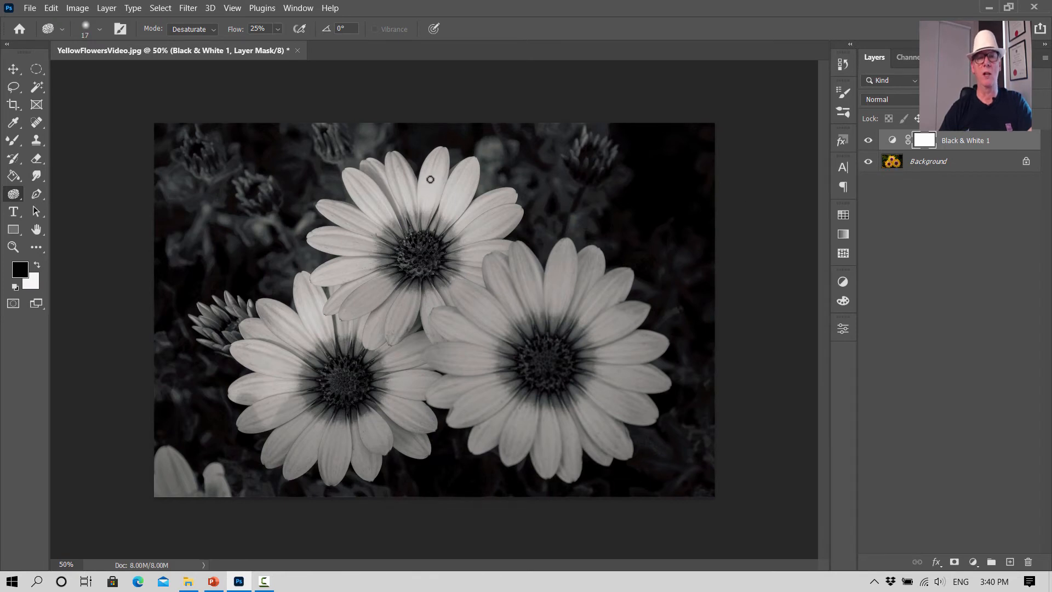
left_click_drag(13, 140, 59, 144)
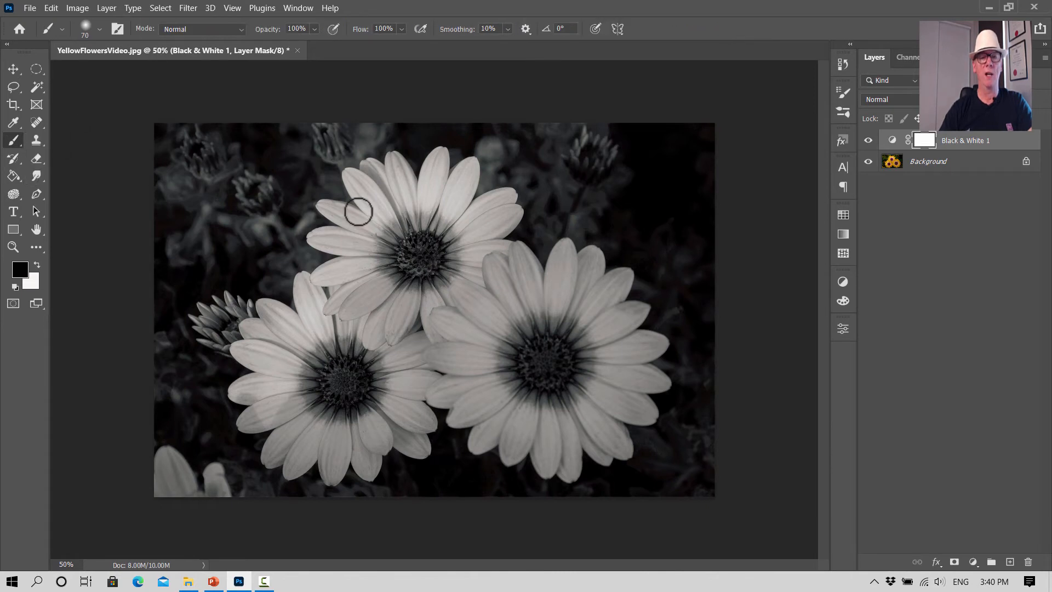
left_click_drag(371, 195, 366, 214)
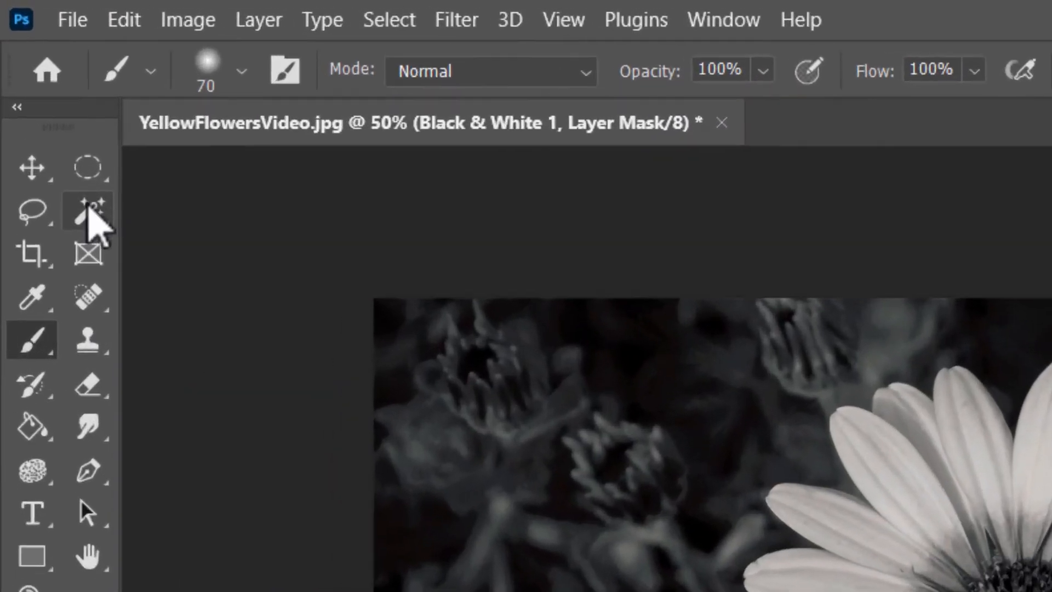
- Select all three large flowers with the Quick Selection tool in add mode at a 4 px brush size
left_click(54, 131)
right_click(56, 132)
left_click(262, 289)
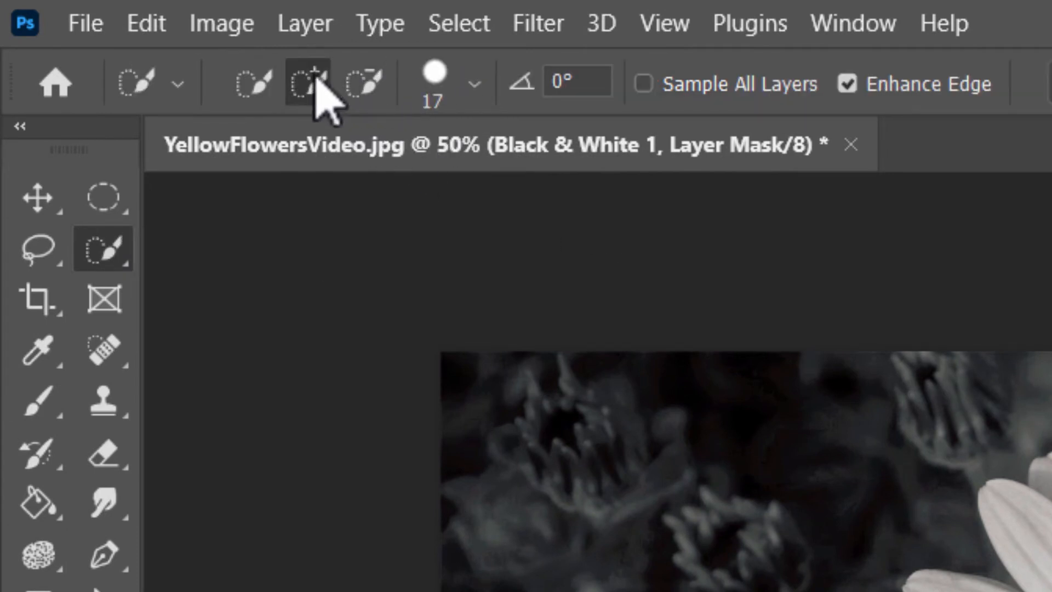
left_click(473, 84)
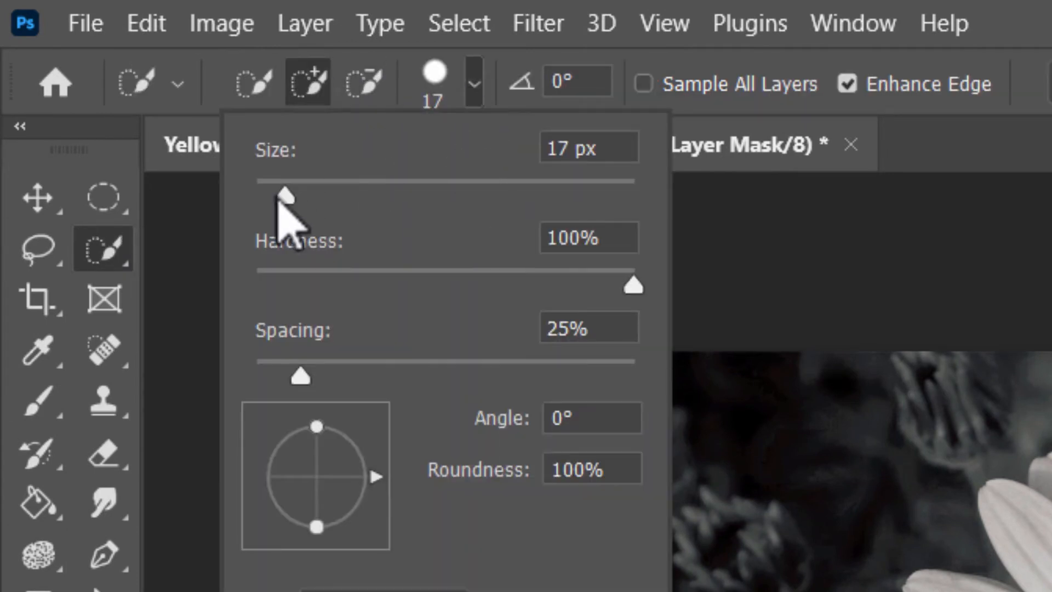
left_click_drag(283, 194, 261, 197)
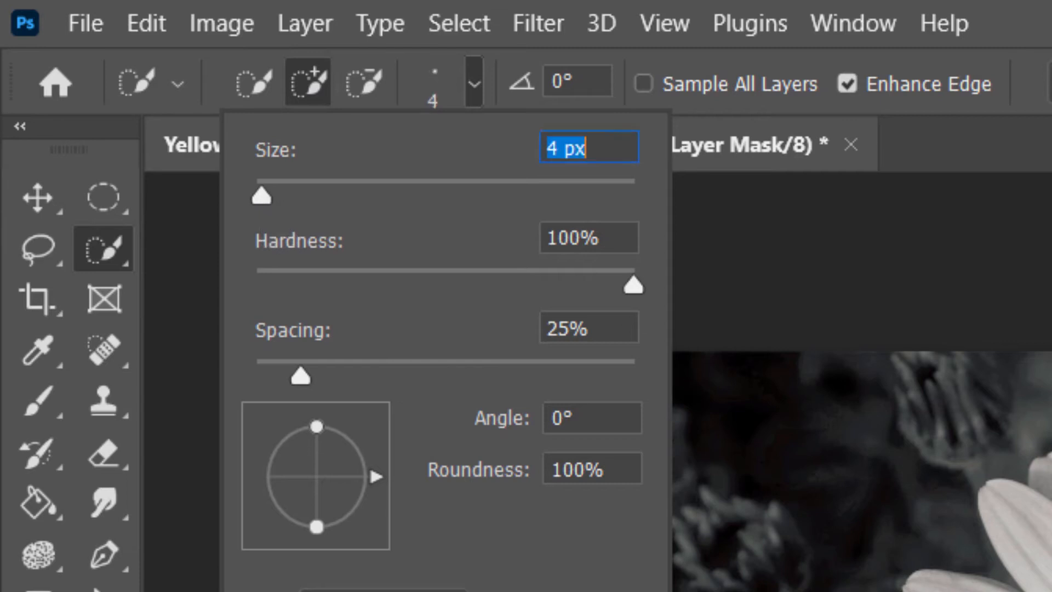
key("Return")
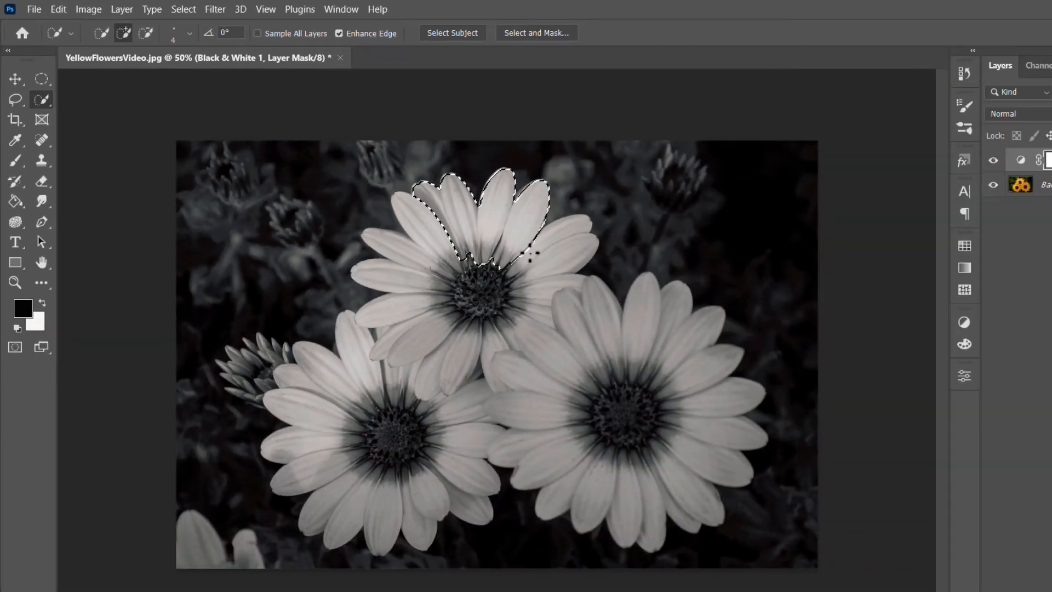
mouse_move(530, 255)
left_mouse_down()
mouse_move(551, 266)
mouse_move(546, 301)
mouse_move(564, 318)
mouse_move(685, 343)
mouse_move(711, 442)
mouse_move(683, 490)
mouse_move(631, 511)
mouse_move(585, 508)
mouse_move(527, 465)
mouse_move(472, 459)
mouse_move(379, 504)
mouse_move(342, 500)
mouse_move(314, 479)
mouse_move(298, 439)
mouse_move(305, 414)
mouse_move(370, 342)
mouse_move(401, 266)
mouse_move(426, 243)
left_mouse_up()
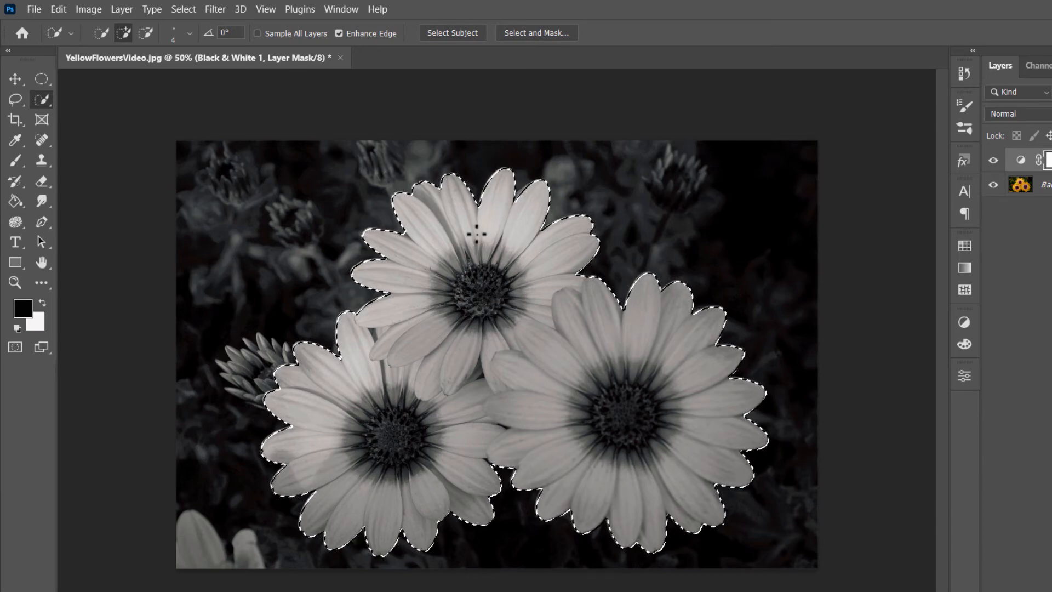
- Set up the Brush tool with a Soft Round tip of 84 px and 90% opacity
left_click(15, 161)
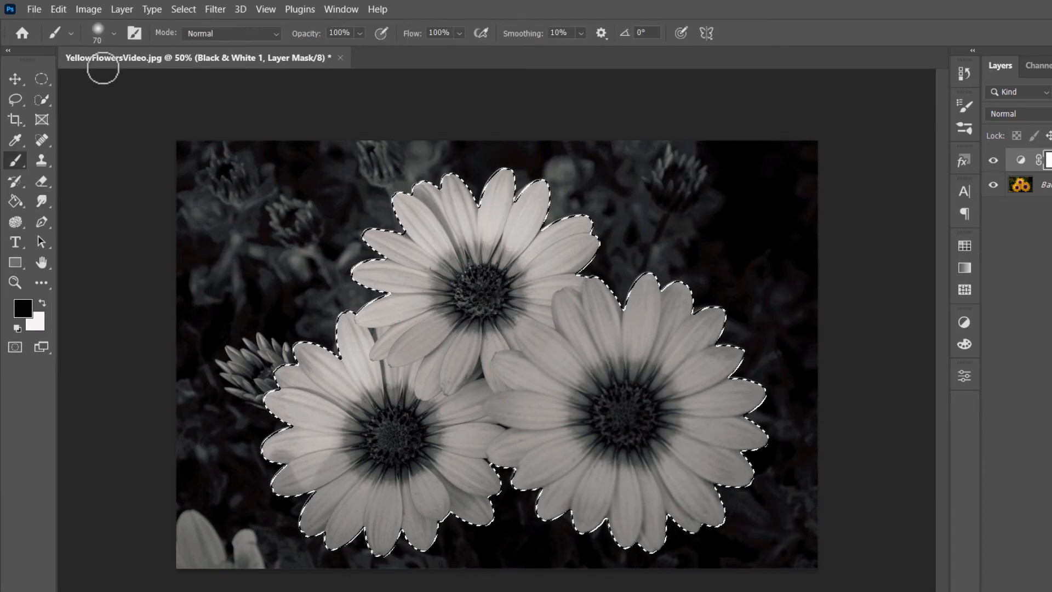
left_click(112, 33)
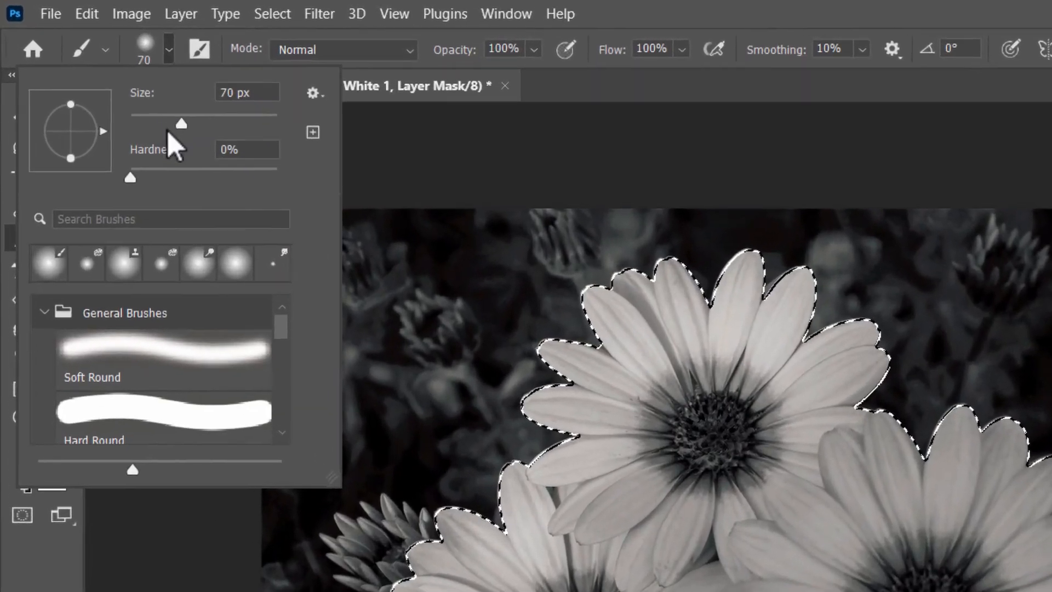
left_click_drag(182, 123, 193, 123)
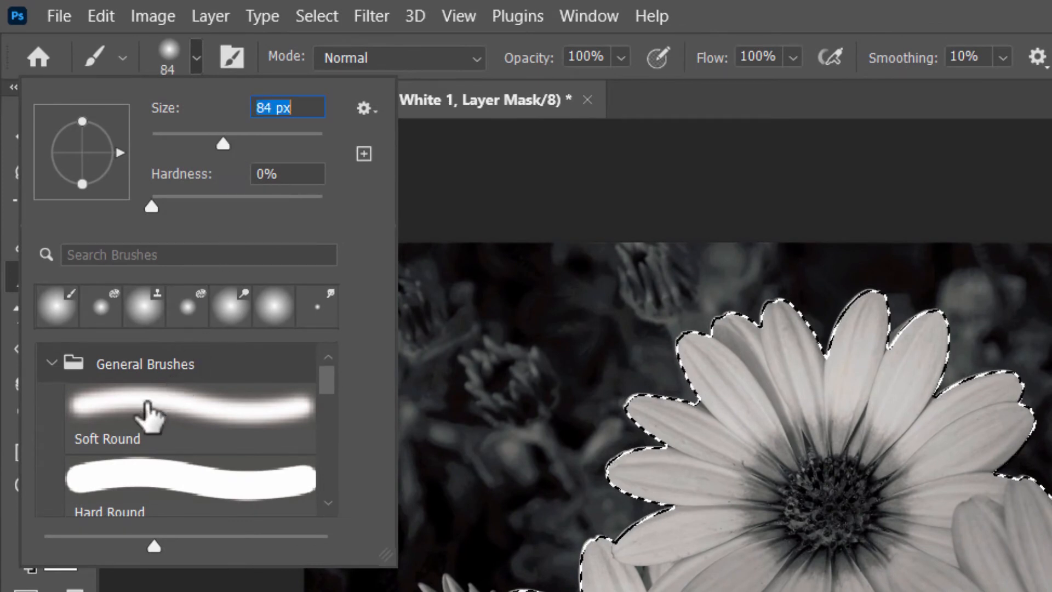
left_click(146, 415)
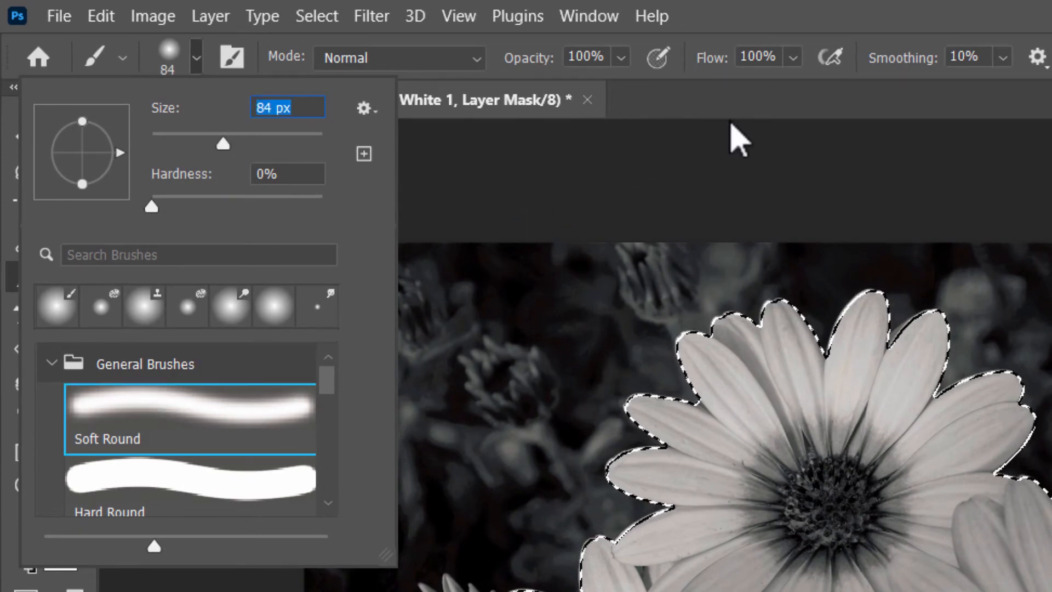
left_click(731, 150)
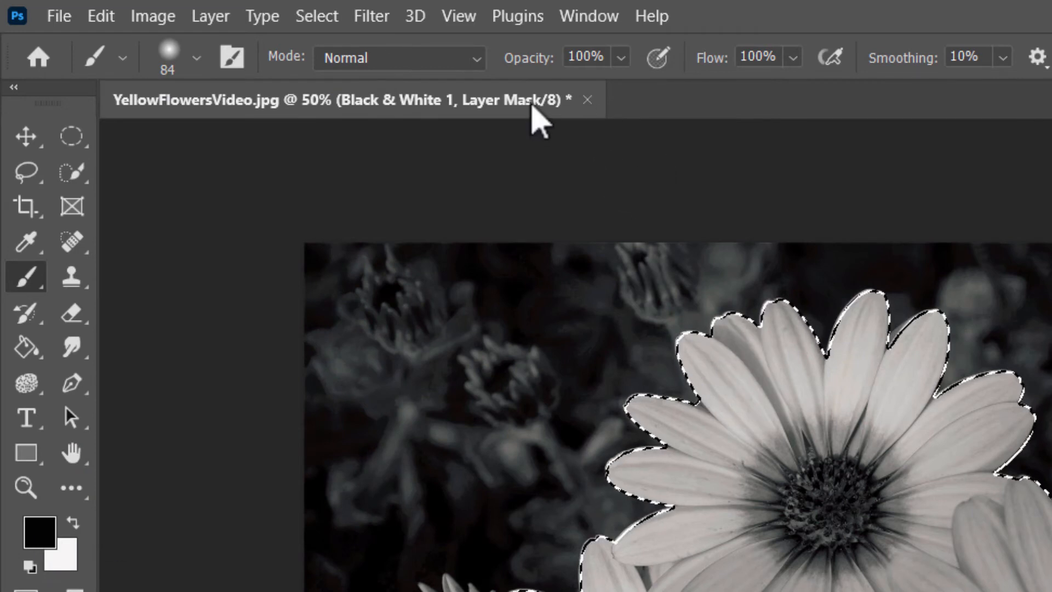
left_click(623, 58)
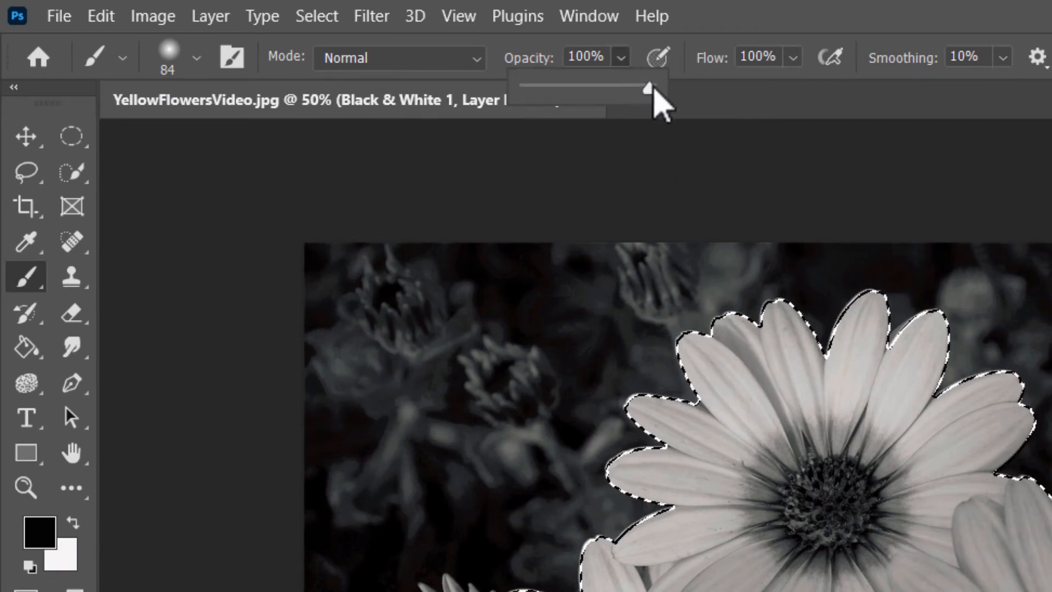
left_click_drag(652, 87, 638, 90)
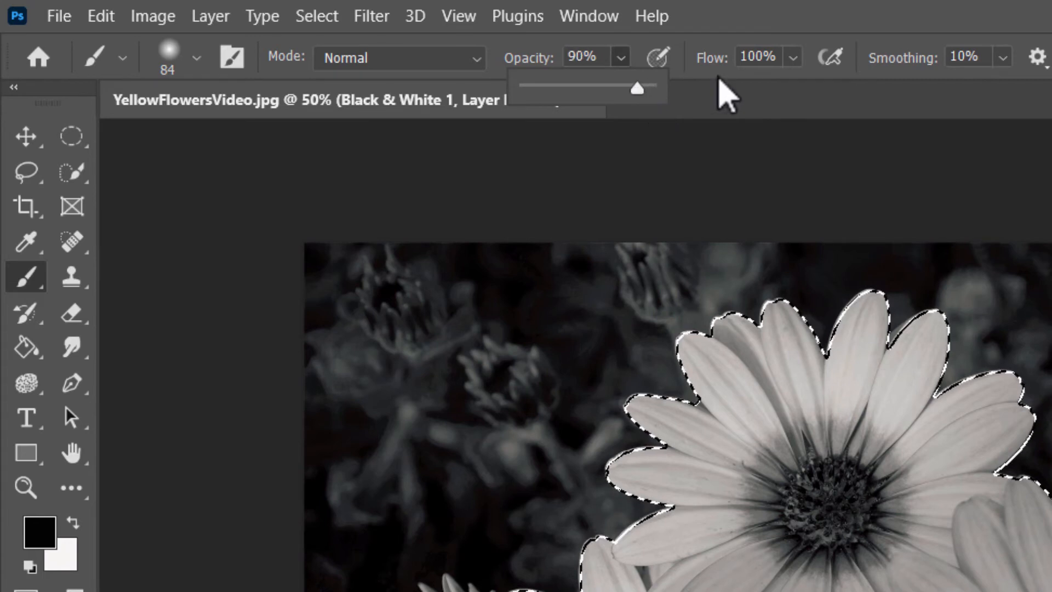
- Paint black on the Black & White 1 mask over the upper flower and the upper petals of the lower-left flower
left_click(816, 421)
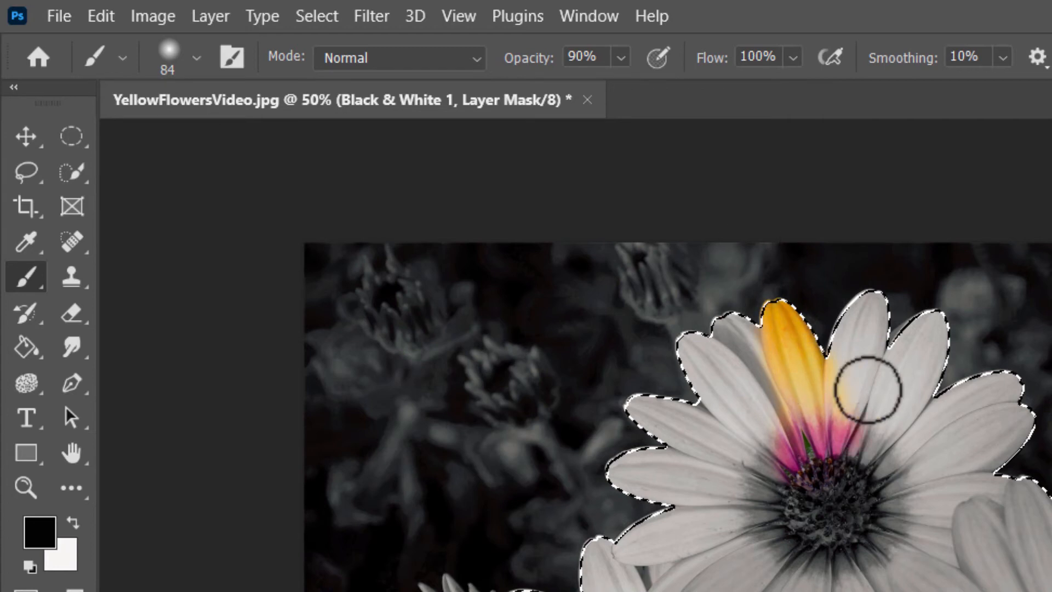
mouse_move(869, 390)
left_mouse_down()
mouse_move(932, 503)
mouse_move(890, 475)
mouse_move(926, 386)
left_mouse_up()
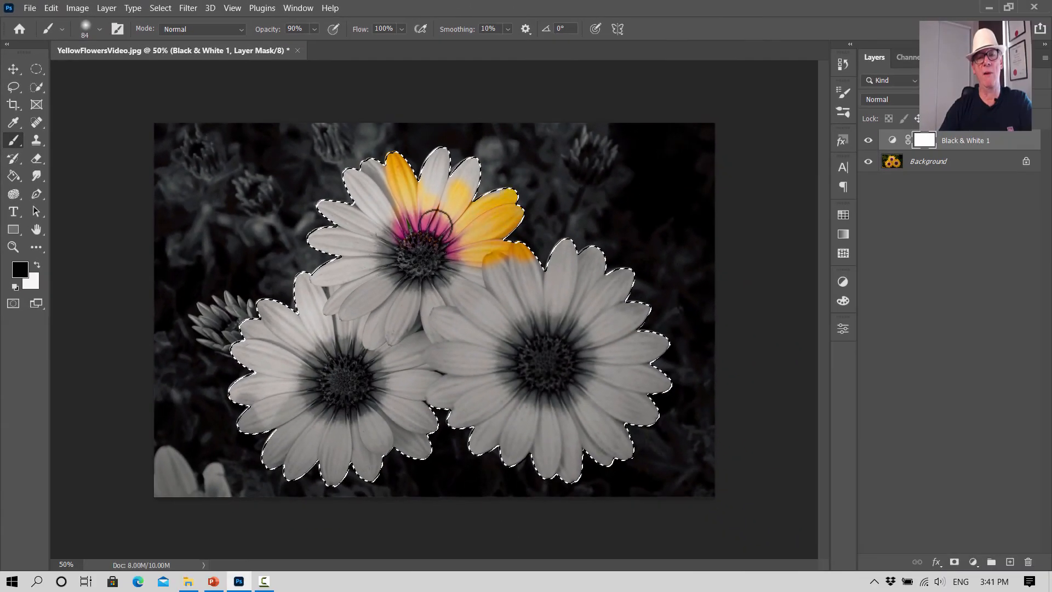
mouse_move(436, 225)
left_mouse_down()
mouse_move(440, 132)
mouse_move(435, 160)
mouse_move(357, 193)
mouse_move(259, 185)
mouse_move(309, 189)
mouse_move(258, 188)
mouse_move(243, 236)
mouse_move(336, 211)
left_mouse_up()
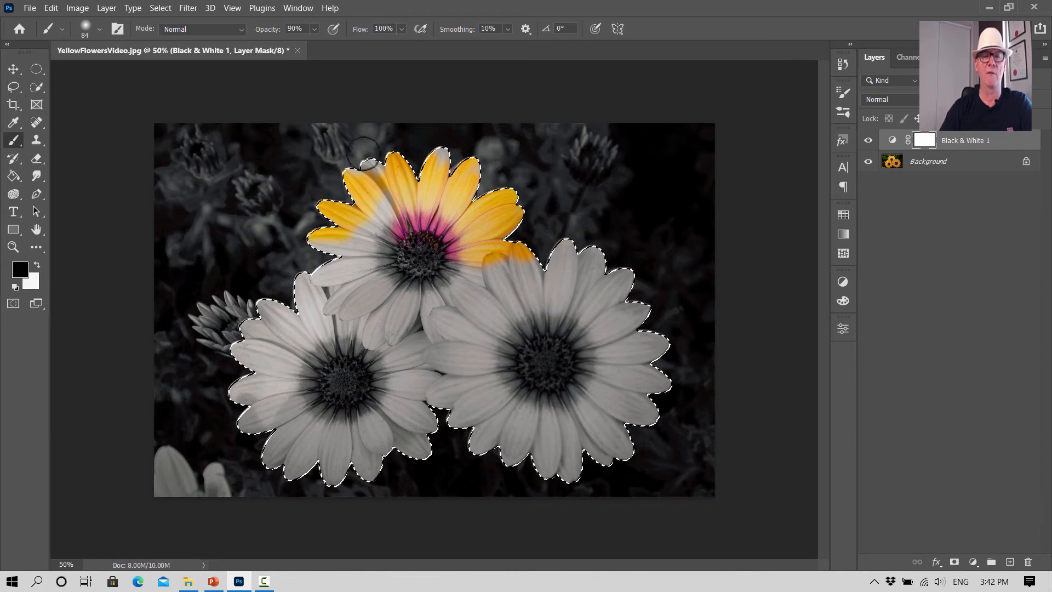
left_click_drag(363, 150, 377, 177)
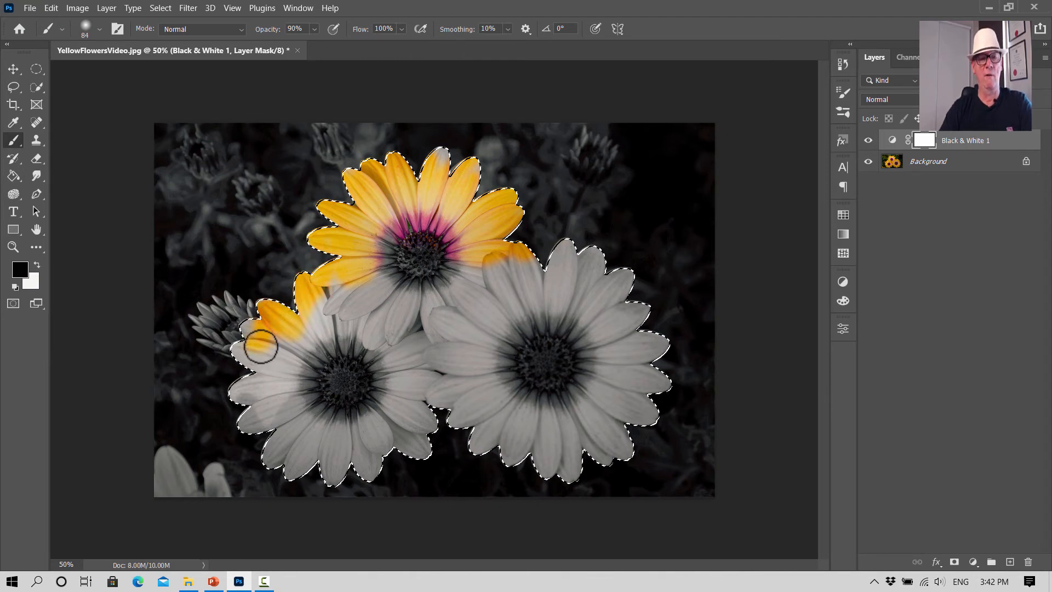
mouse_move(261, 346)
left_mouse_down()
mouse_move(243, 332)
mouse_move(242, 359)
left_mouse_up()
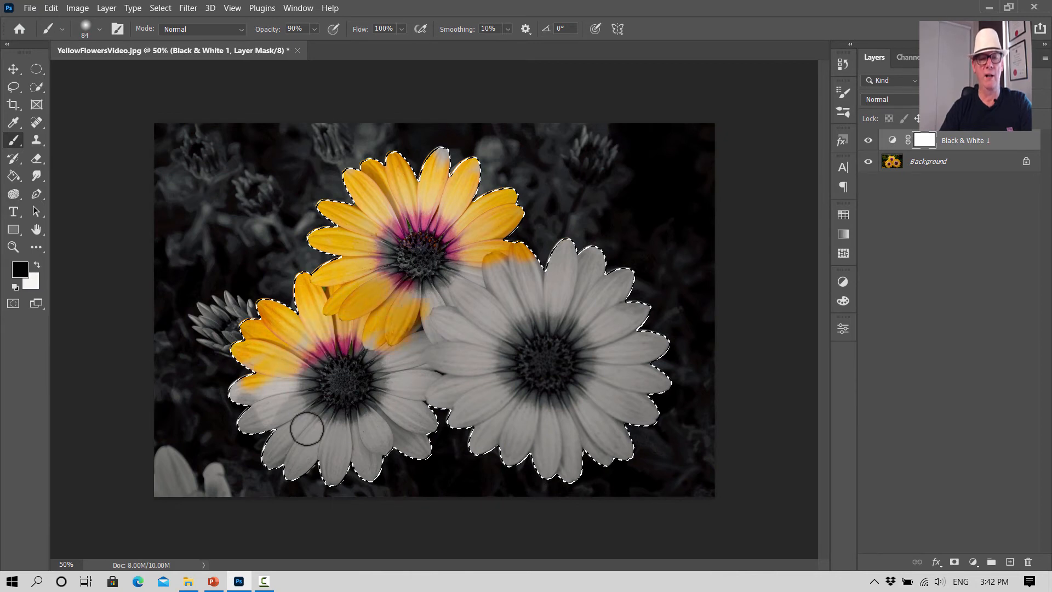
left_click_drag(509, 323, 431, 369)
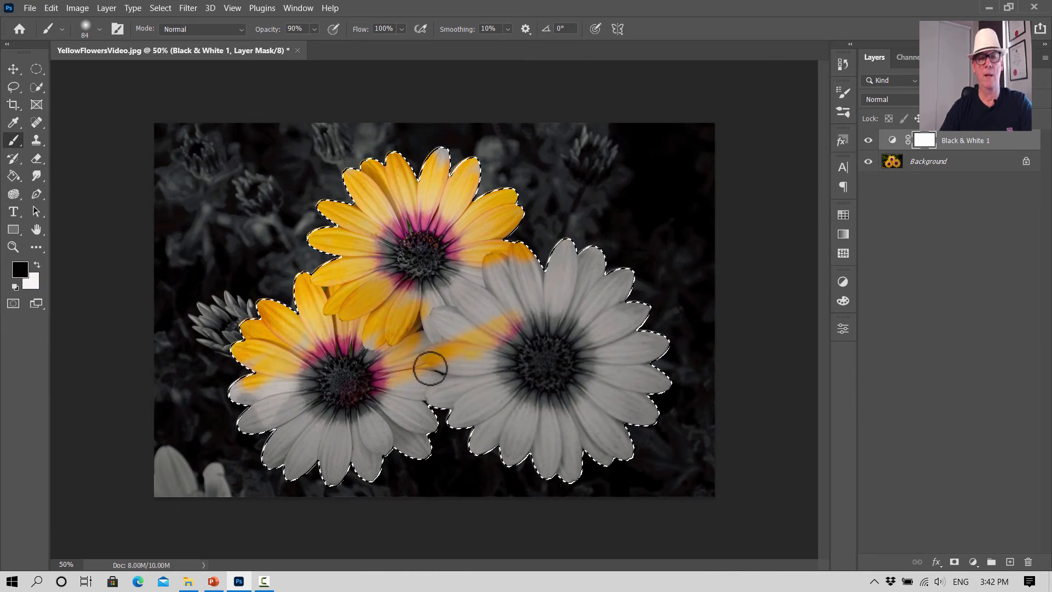
- Enlarge the brush to 133 px and paint the mask over the flower centers and the rest of the lower-left flower
left_click(99, 29)
left_click_drag(107, 70, 128, 71)
mouse_move(443, 245)
left_mouse_down()
mouse_move(449, 264)
mouse_move(477, 239)
left_mouse_up()
left_click_drag(443, 167, 436, 156)
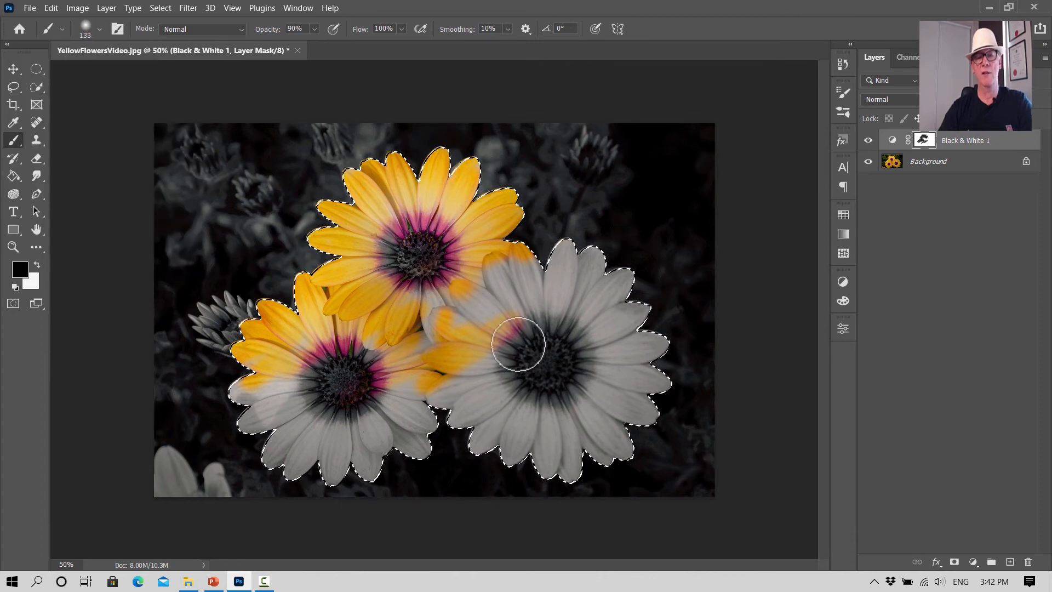
mouse_move(524, 340)
left_mouse_down()
mouse_move(546, 357)
mouse_move(547, 318)
mouse_move(568, 297)
mouse_move(610, 294)
mouse_move(606, 275)
mouse_move(564, 248)
mouse_move(572, 245)
mouse_move(469, 304)
mouse_move(436, 283)
mouse_move(455, 252)
mouse_move(416, 220)
mouse_move(426, 261)
mouse_move(403, 236)
left_mouse_up()
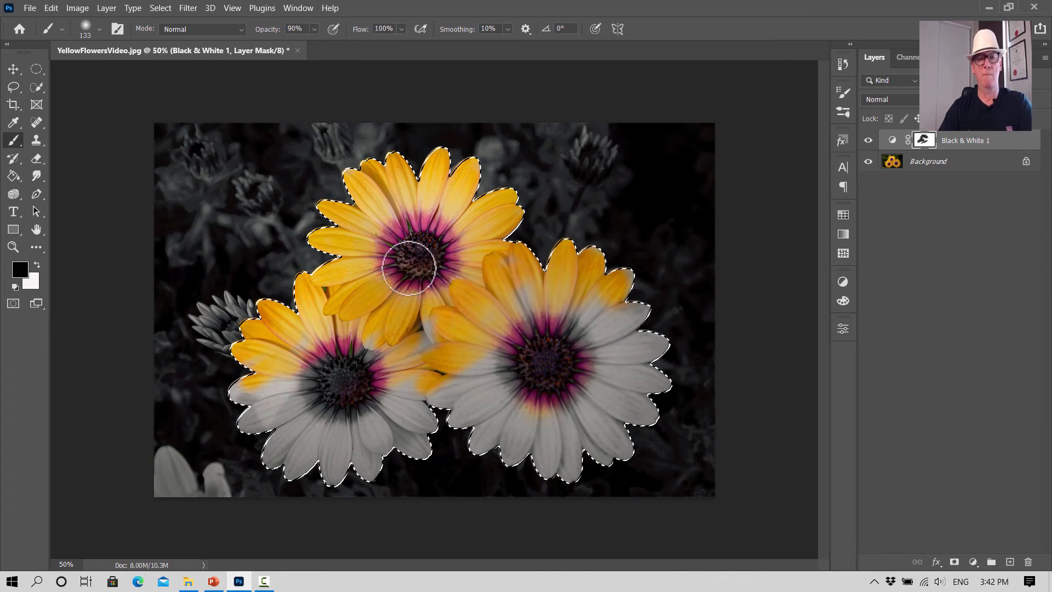
mouse_move(352, 407)
left_mouse_down()
mouse_move(379, 427)
mouse_move(368, 435)
mouse_move(500, 395)
mouse_move(491, 408)
mouse_move(479, 360)
left_mouse_up()
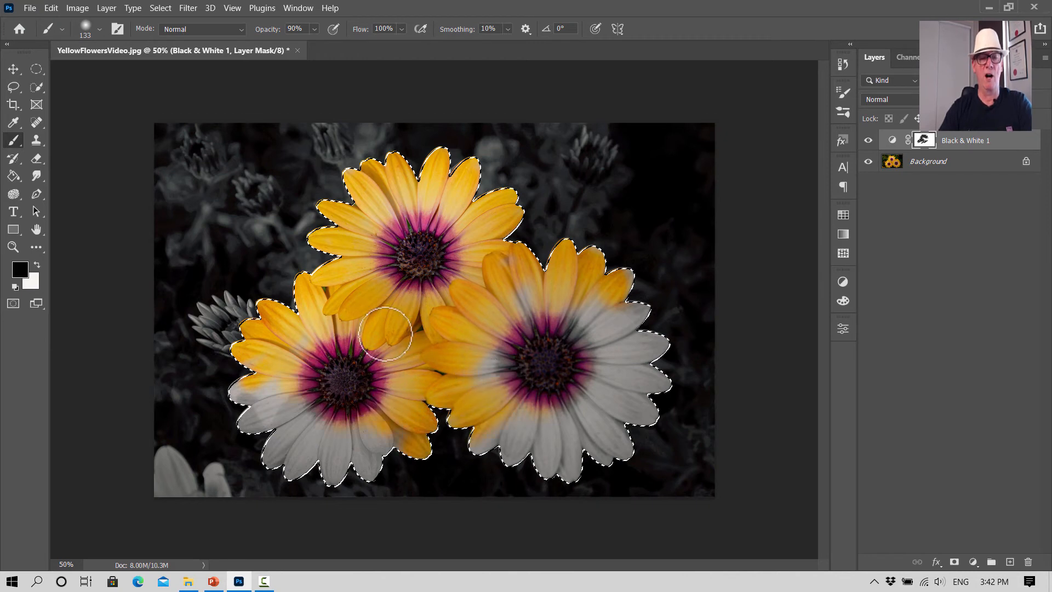
mouse_move(227, 377)
left_mouse_down()
mouse_move(298, 410)
mouse_move(233, 440)
mouse_move(312, 446)
mouse_move(303, 471)
mouse_move(340, 474)
mouse_move(429, 428)
mouse_move(382, 463)
mouse_move(335, 448)
mouse_move(305, 447)
mouse_move(294, 464)
mouse_move(304, 460)
mouse_move(271, 457)
mouse_move(330, 468)
mouse_move(355, 460)
mouse_move(377, 431)
mouse_move(334, 475)
left_mouse_up()
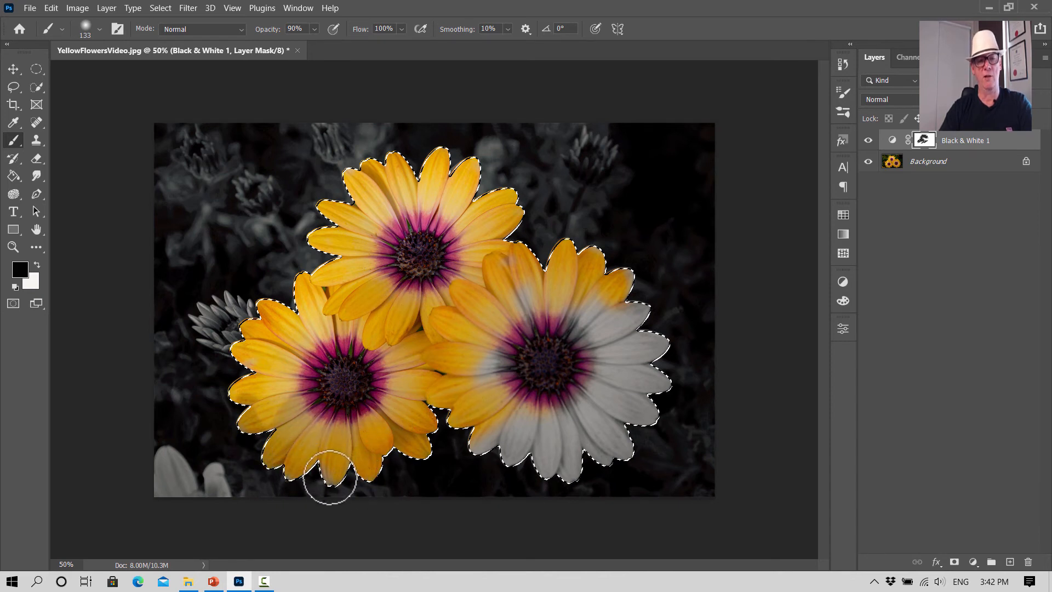
- Paint the mask over the remaining gray petals of the lower-right flower and deselect the flowers
mouse_move(512, 342)
left_mouse_down()
mouse_move(537, 279)
mouse_move(533, 329)
mouse_move(490, 368)
mouse_move(488, 389)
mouse_move(577, 336)
mouse_move(583, 361)
mouse_move(620, 330)
mouse_move(631, 326)
mouse_move(638, 338)
mouse_move(632, 270)
mouse_move(657, 349)
mouse_move(645, 382)
mouse_move(647, 356)
mouse_move(602, 379)
mouse_move(608, 341)
mouse_move(604, 376)
left_mouse_up()
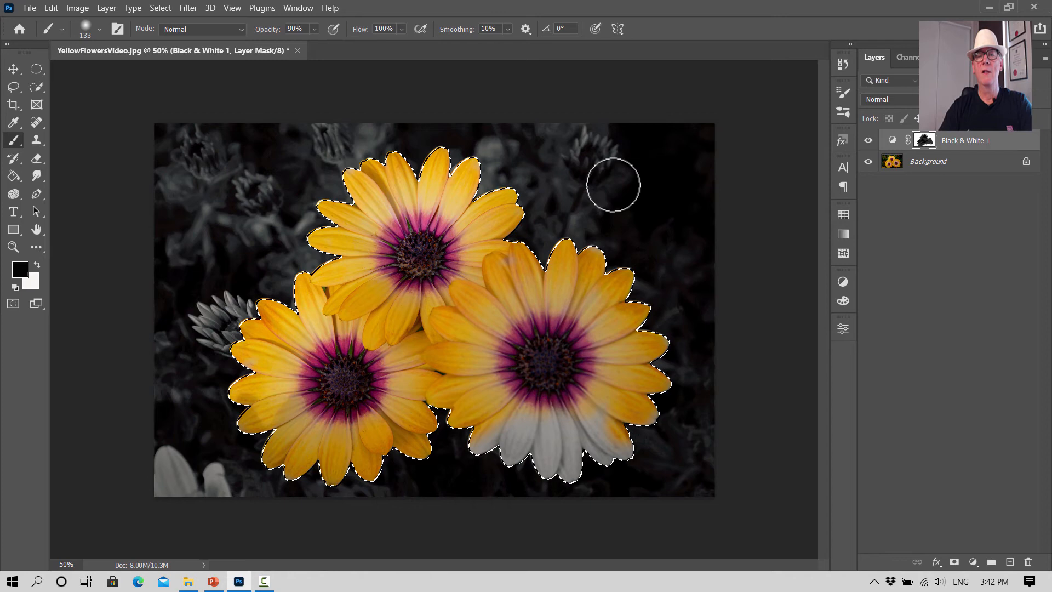
left_click(595, 31)
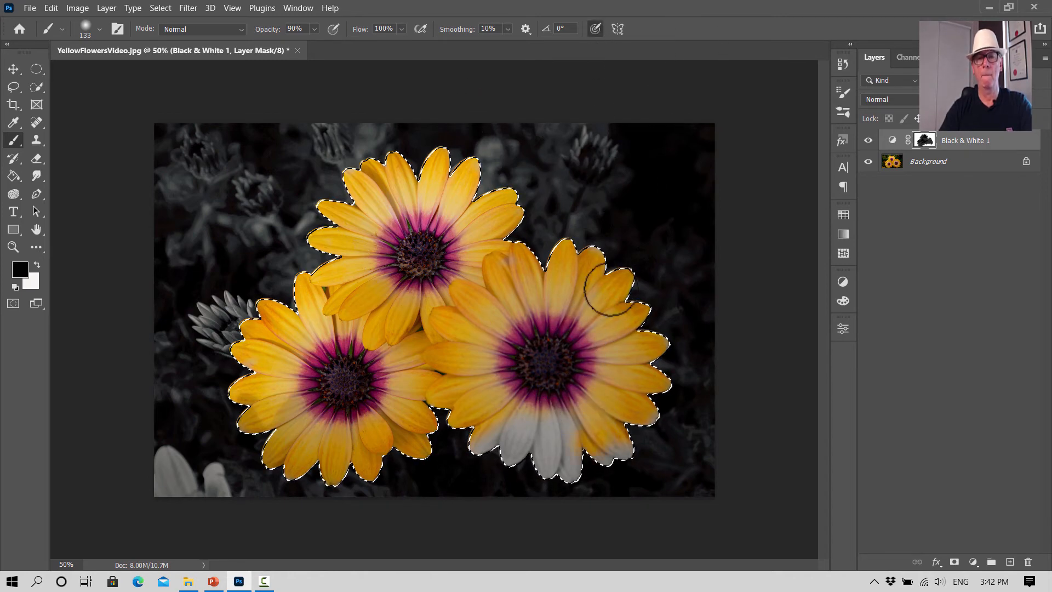
left_click(599, 29)
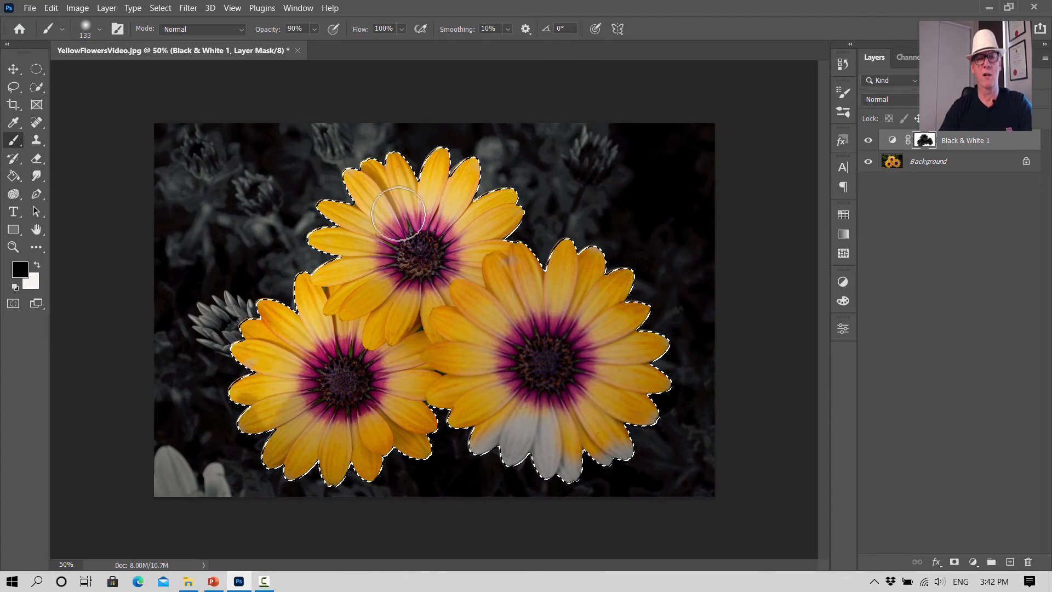
mouse_move(477, 426)
left_mouse_down()
mouse_move(540, 430)
mouse_move(578, 408)
mouse_move(600, 442)
mouse_move(635, 441)
mouse_move(575, 473)
mouse_move(573, 460)
mouse_move(543, 471)
mouse_move(575, 408)
mouse_move(547, 397)
mouse_move(526, 401)
mouse_move(473, 456)
mouse_move(487, 341)
left_mouse_up()
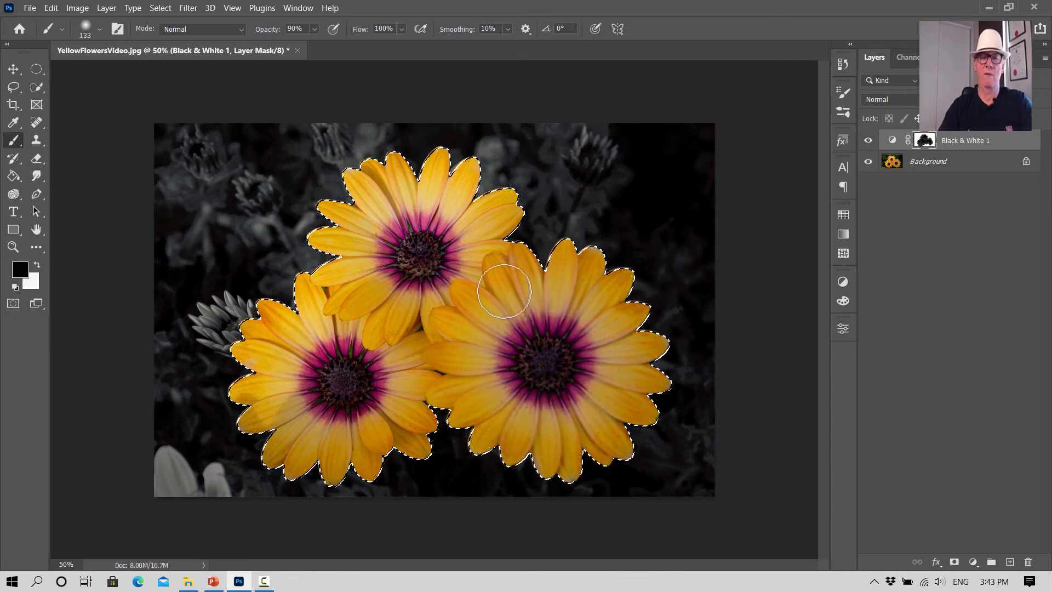
mouse_move(505, 291)
left_mouse_down()
mouse_move(564, 271)
mouse_move(587, 321)
mouse_move(503, 335)
mouse_move(515, 376)
mouse_move(492, 415)
mouse_move(573, 409)
mouse_move(542, 314)
left_mouse_up()
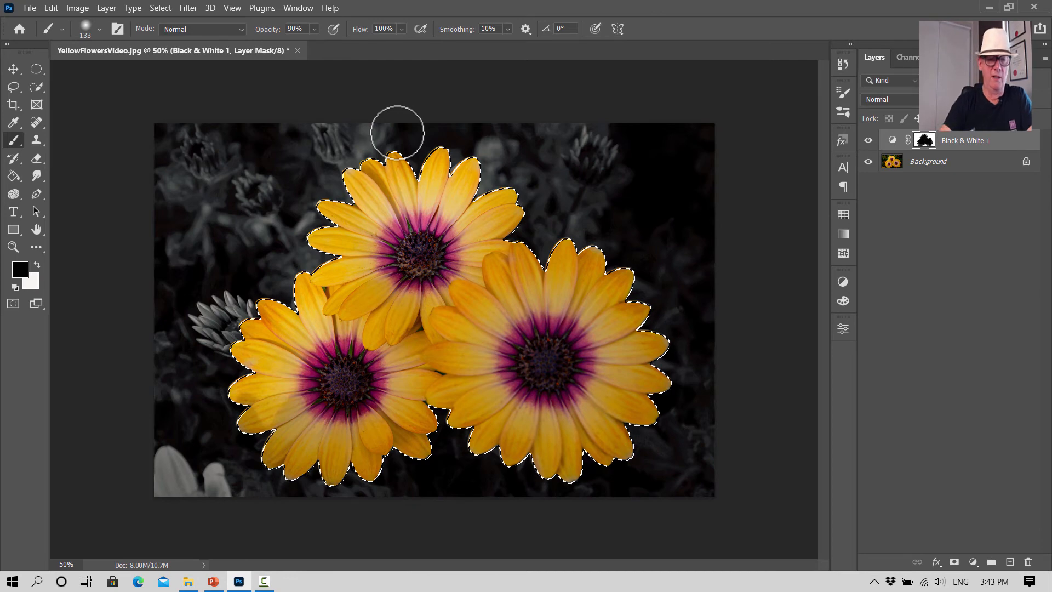
key("ctrl+d")
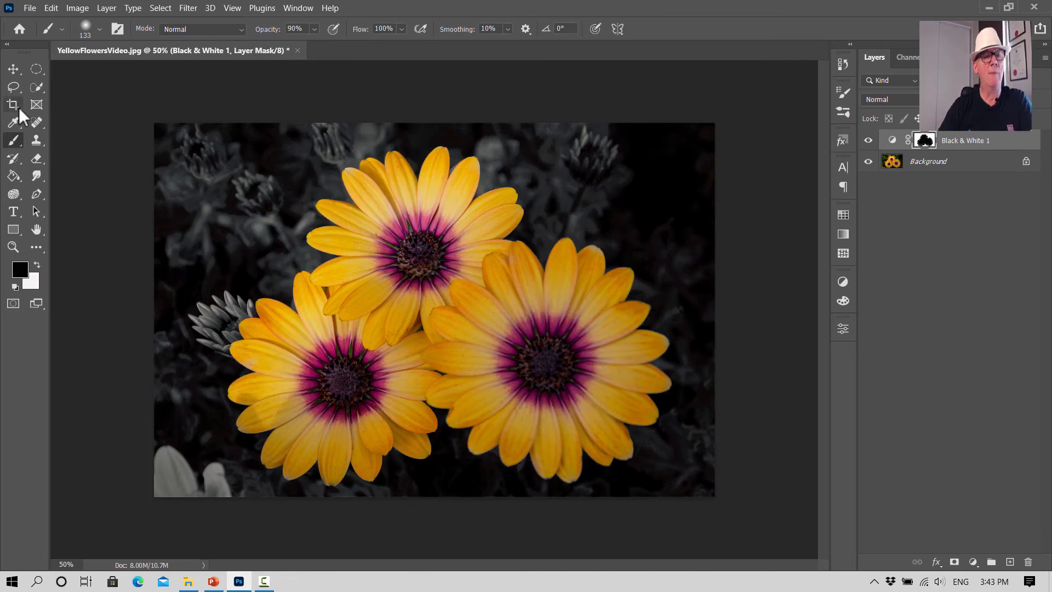
- Set up the Spot Healing Brush with a 70 px tip
left_click(36, 121)
right_click(39, 122)
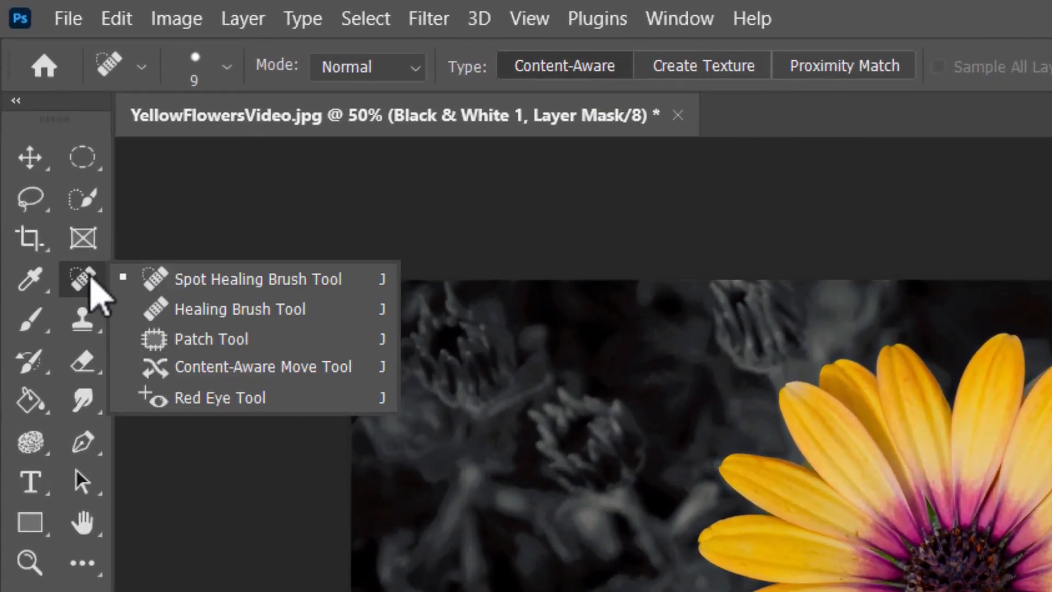
left_click(215, 282)
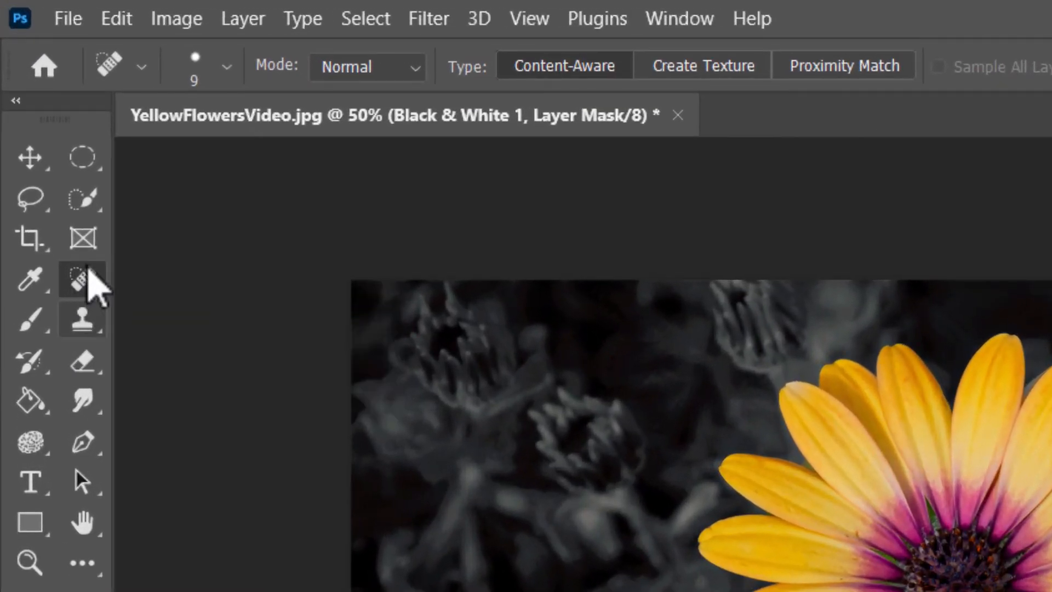
left_click(227, 67)
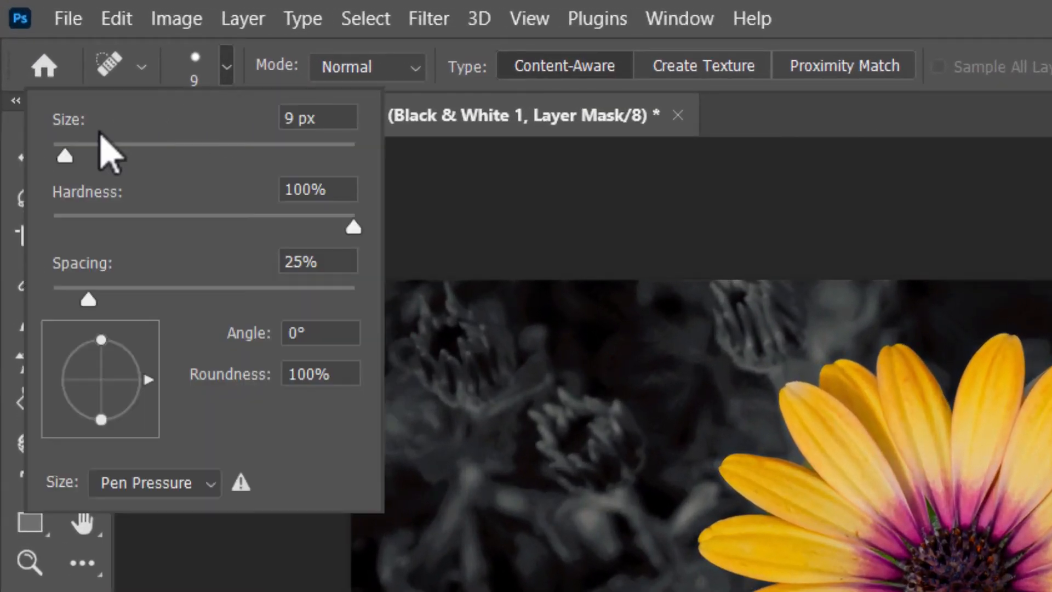
mouse_move(69, 156)
left_mouse_down()
mouse_move(122, 179)
mouse_move(120, 164)
mouse_move(160, 163)
left_mouse_up()
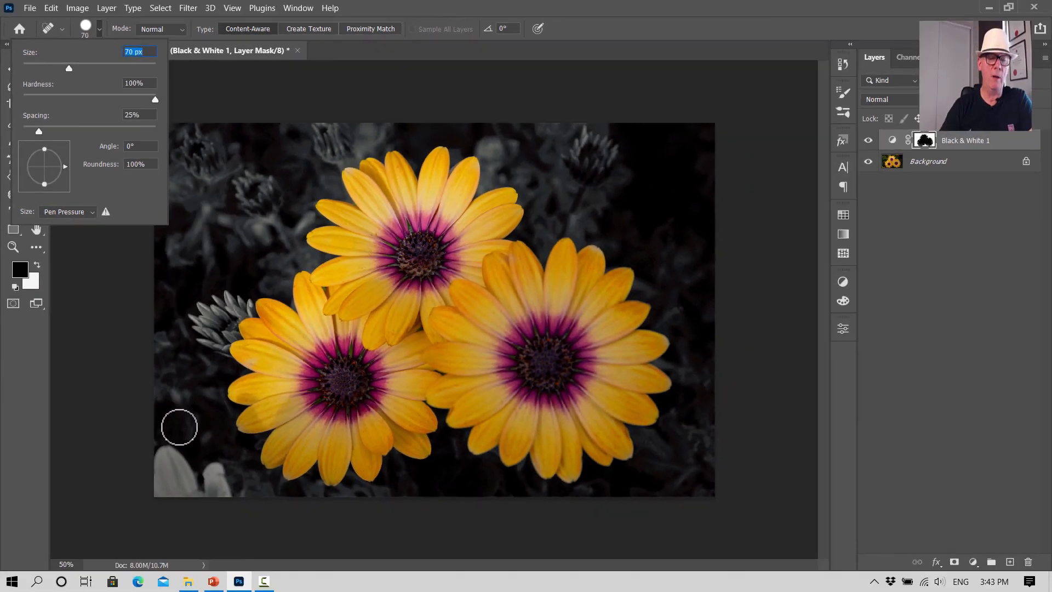
key("Return")
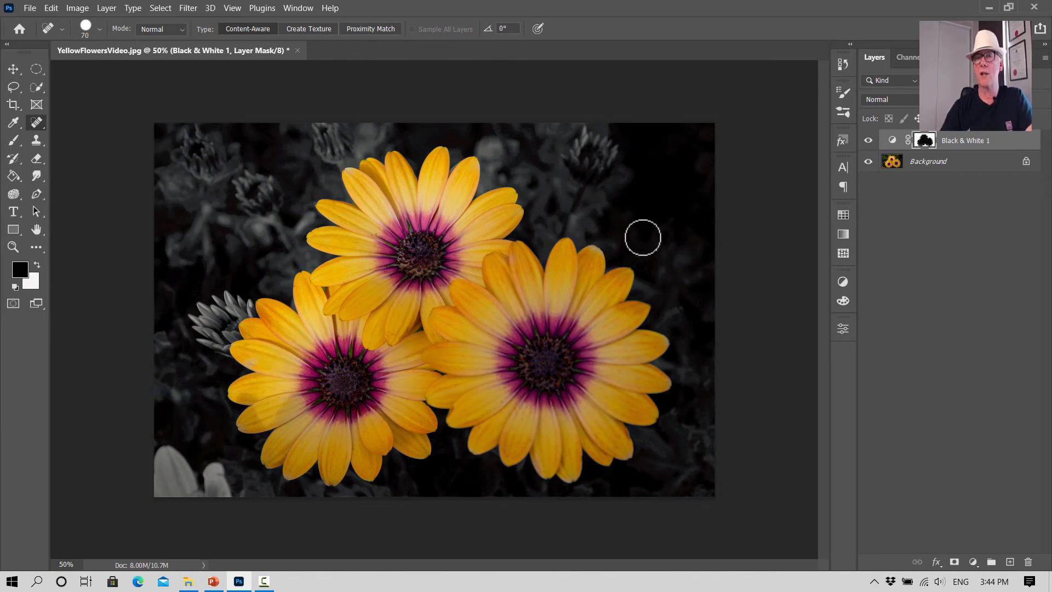
- Heal away the pale petals in the photo's lower-left corner on the Background layer
left_click(966, 167)
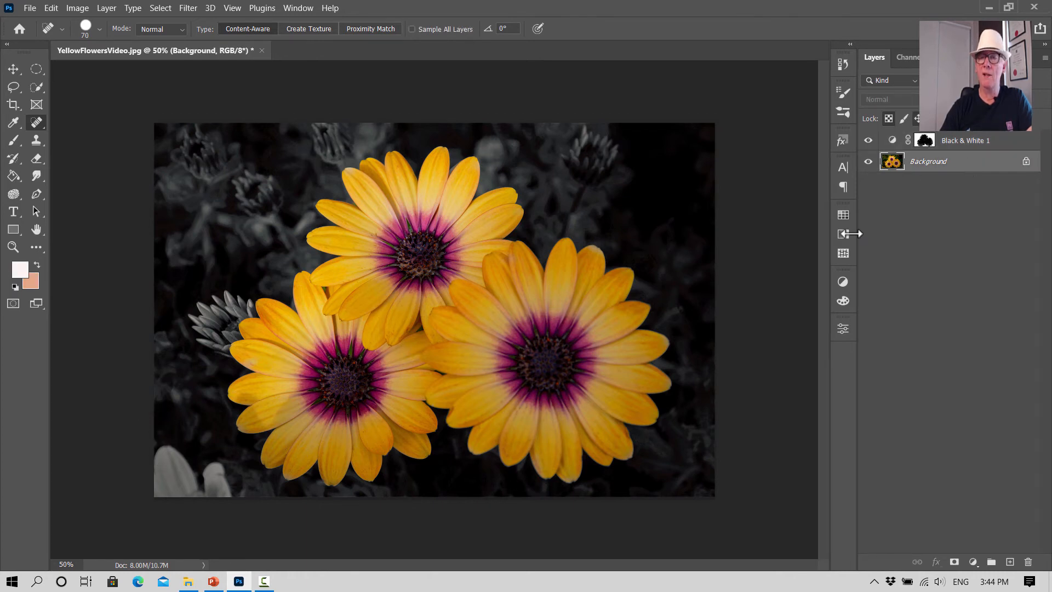
mouse_move(156, 433)
left_mouse_down()
mouse_move(178, 456)
mouse_move(165, 456)
mouse_move(165, 486)
mouse_move(183, 475)
mouse_move(172, 489)
mouse_move(168, 465)
mouse_move(197, 468)
mouse_move(217, 501)
left_mouse_up()
left_click_drag(194, 426, 185, 429)
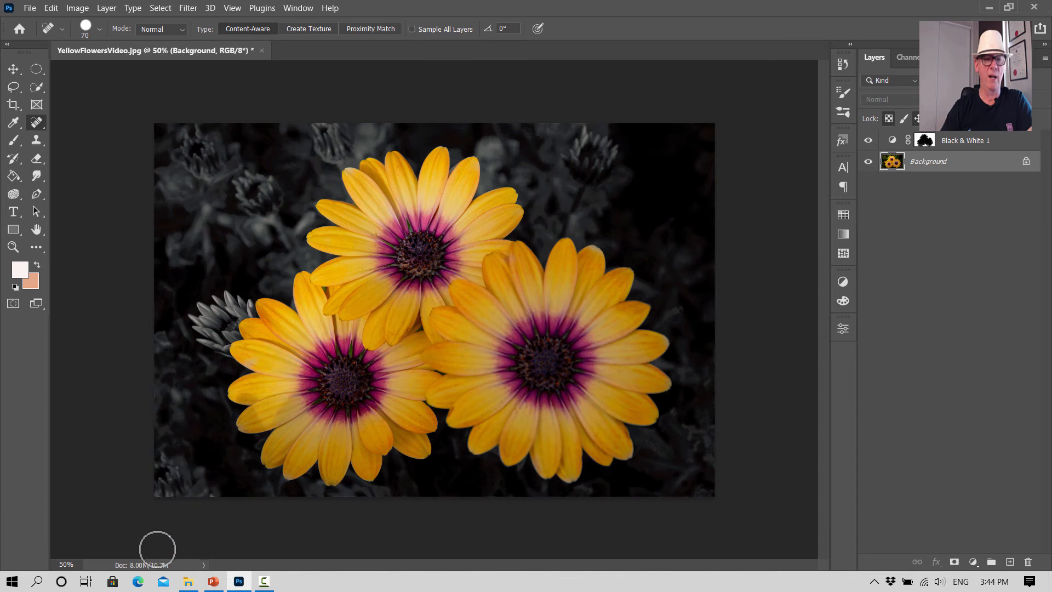
left_click_drag(172, 460, 162, 477)
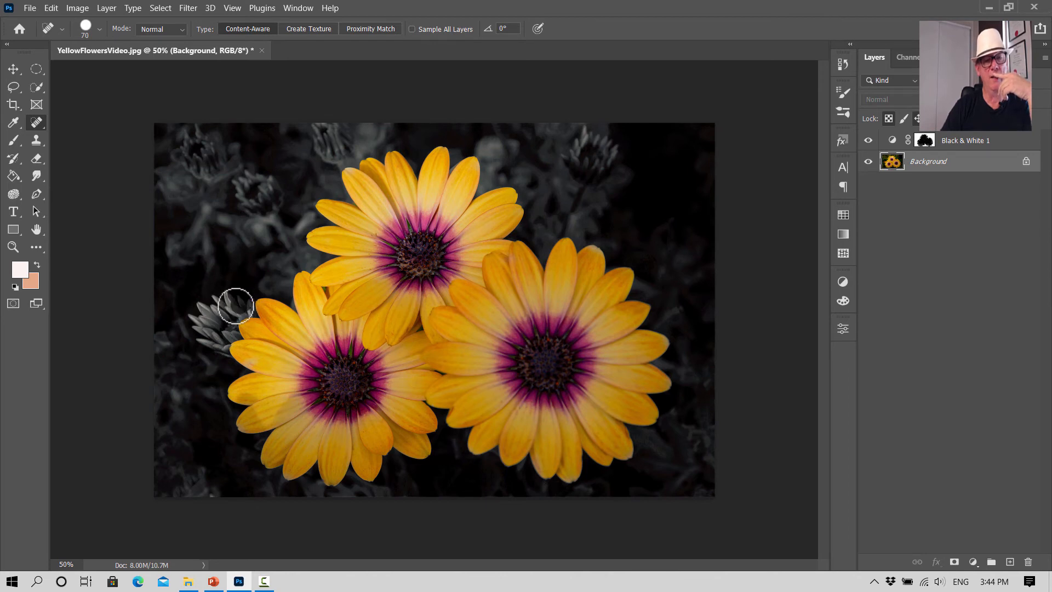
- Try to heal away the gray bud beside the lower-left flower, and undo the stroke
mouse_move(225, 340)
left_mouse_down()
mouse_move(195, 339)
mouse_move(217, 291)
mouse_move(225, 314)
mouse_move(199, 336)
mouse_move(202, 309)
left_mouse_up()
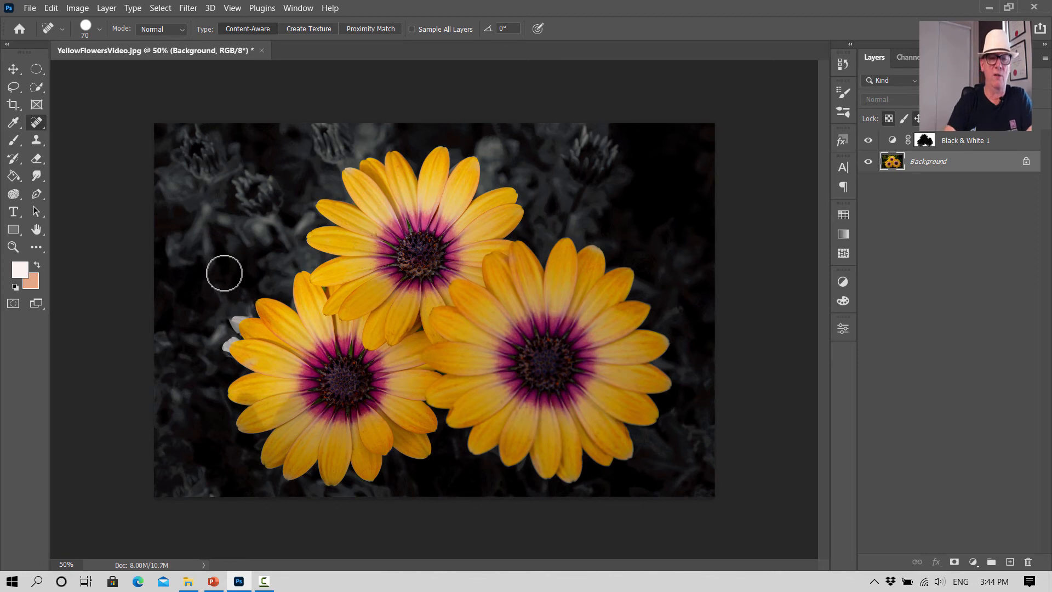
key("ctrl+z")
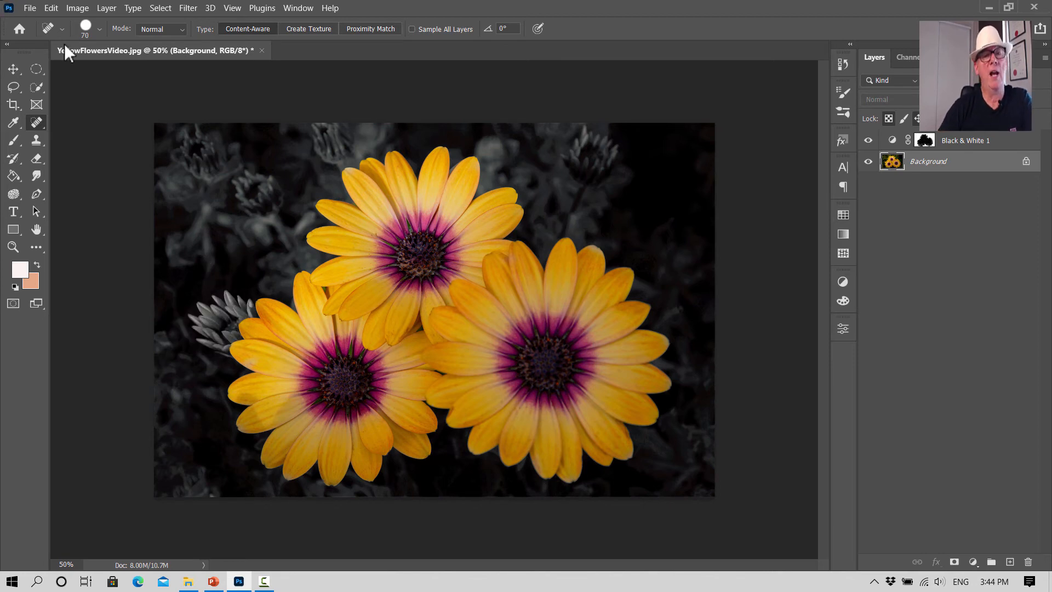
left_click(36, 88)
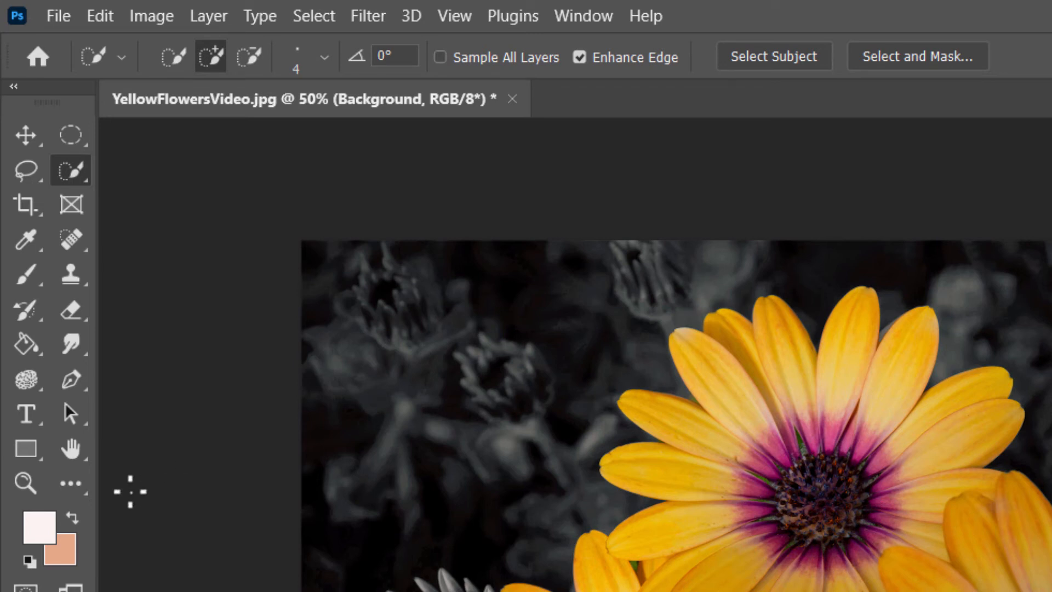
- Magnify the upper flower to 200% and examine its upper-left petals and their edges
left_click(24, 483)
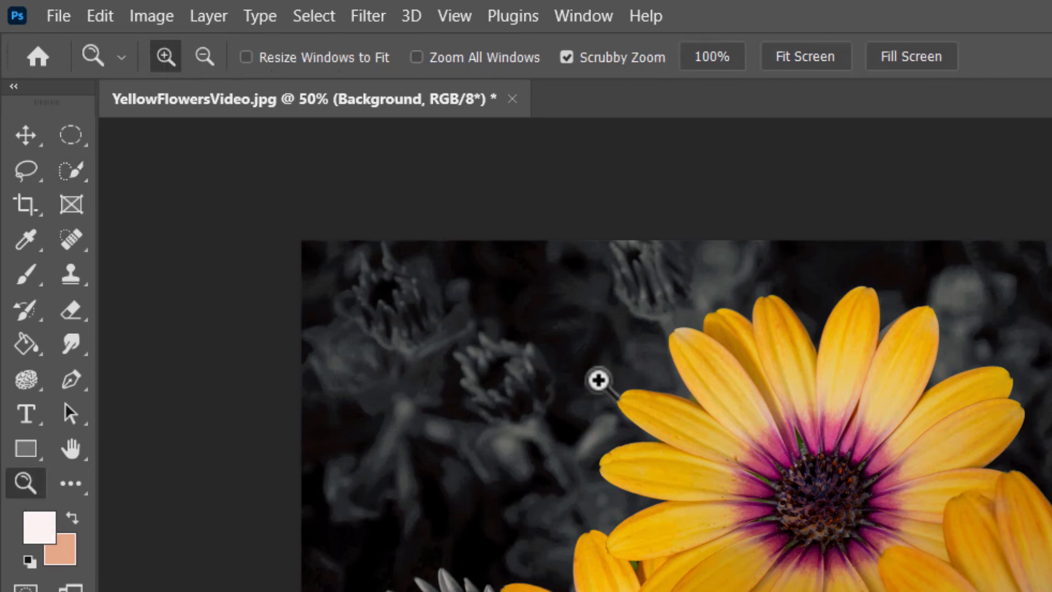
left_click(674, 291)
left_click(671, 193)
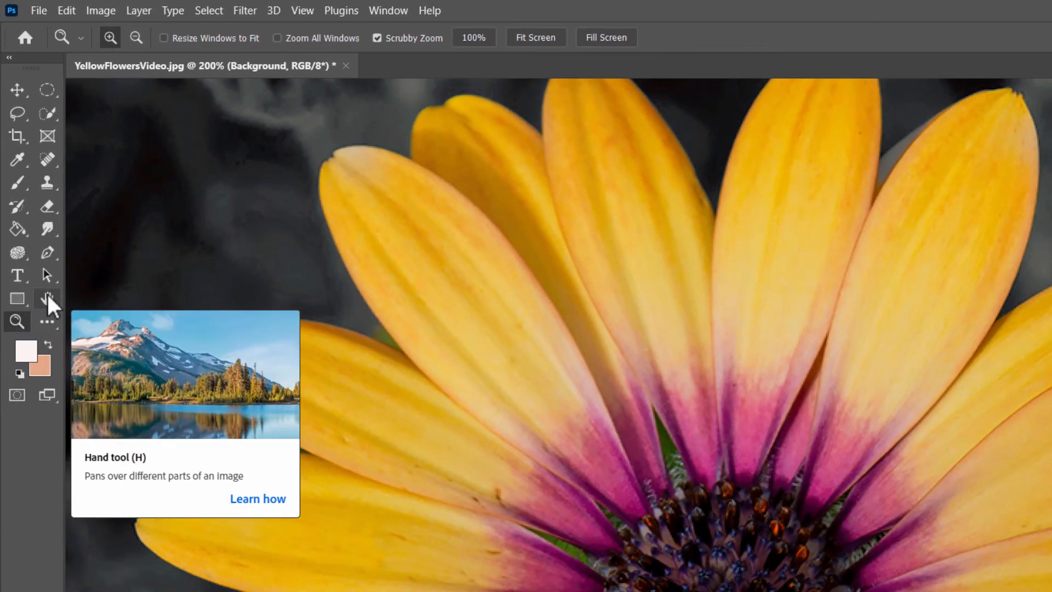
left_click(47, 298)
left_click_drag(357, 180, 293, 449)
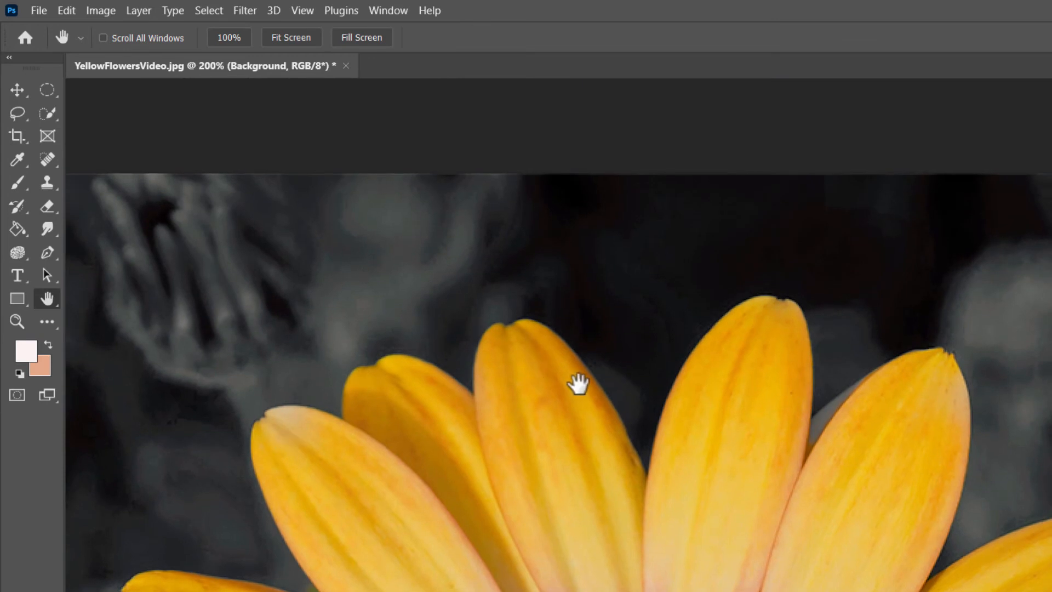
left_click_drag(733, 400, 849, 433)
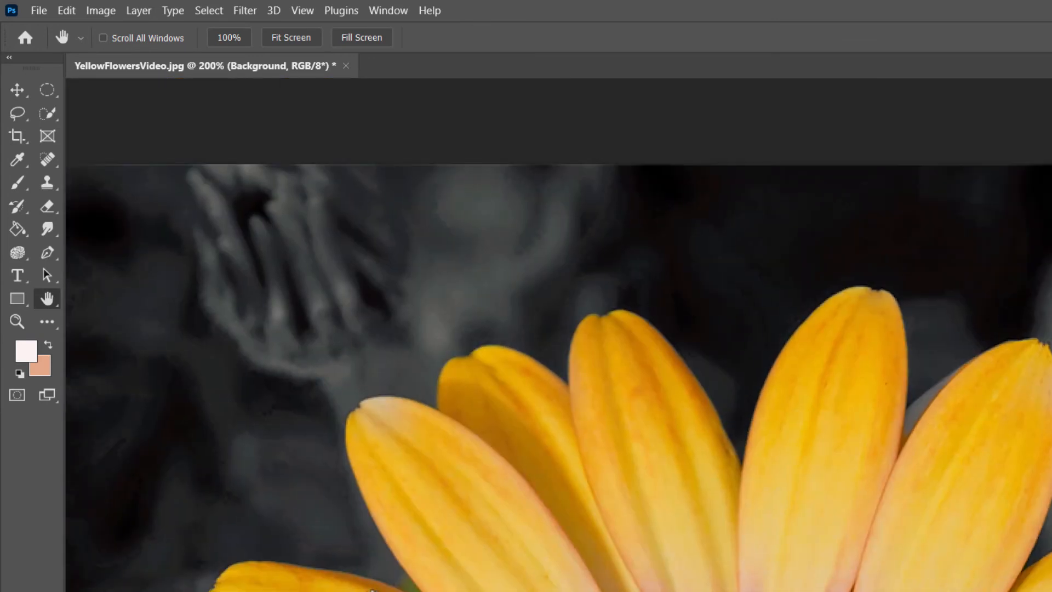
left_click_drag(405, 553, 453, 439)
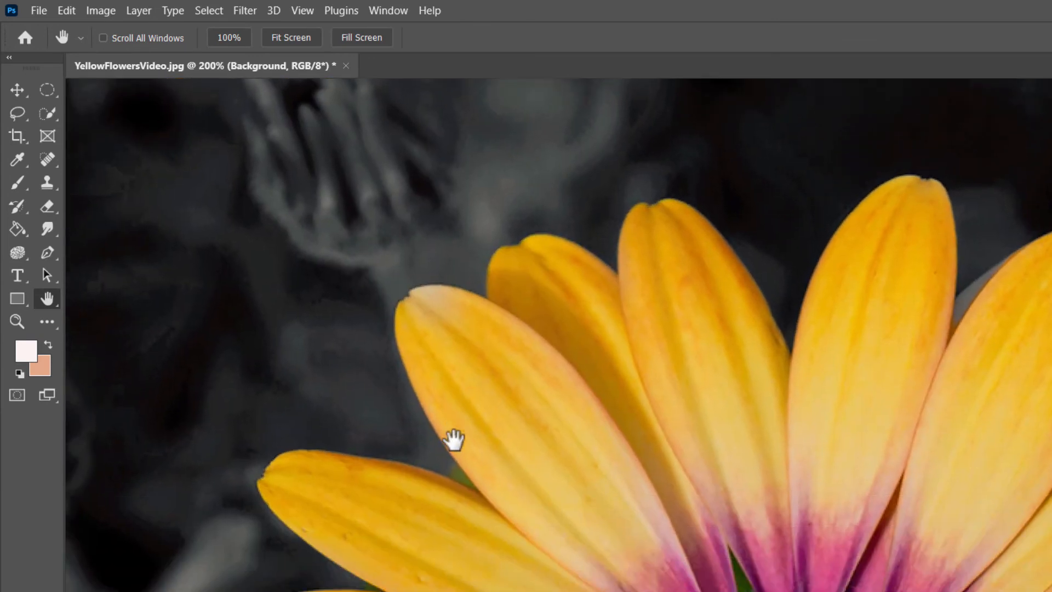
- Reduce the Brush to 23 px, try dabbing near-white on the tip of the upper flower's pale-tipped petal, and undo it
left_click(12, 188)
left_click(129, 40)
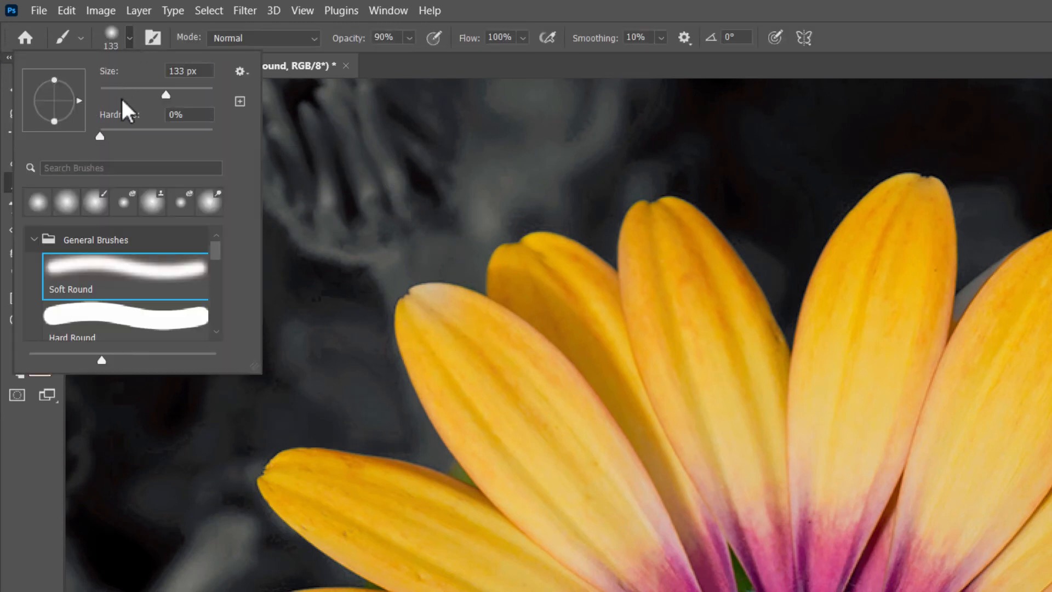
left_click_drag(167, 92, 113, 93)
left_click(441, 311)
left_click(436, 308)
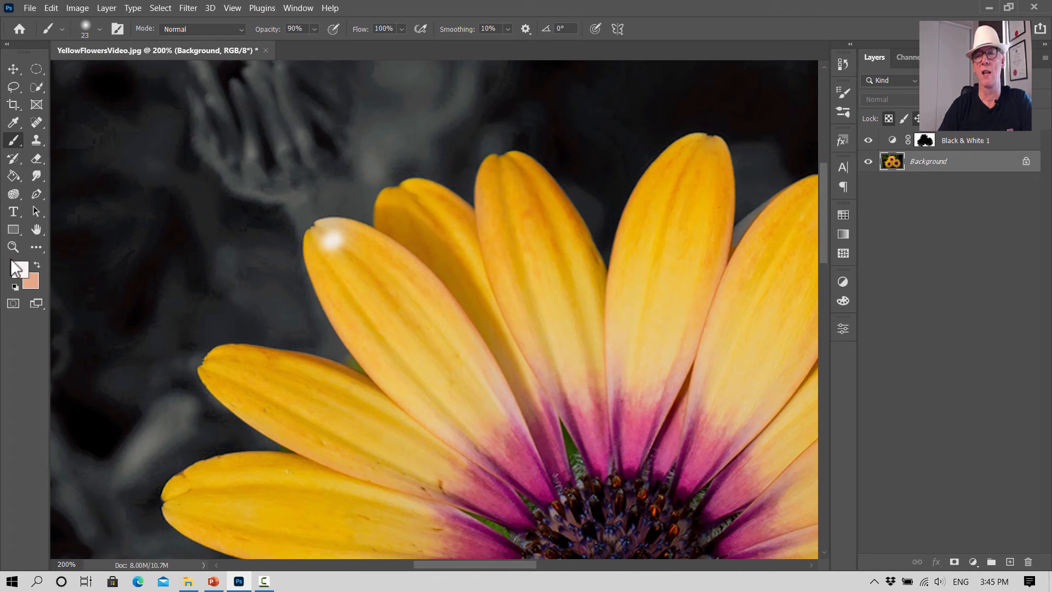
key("ctrl+z")
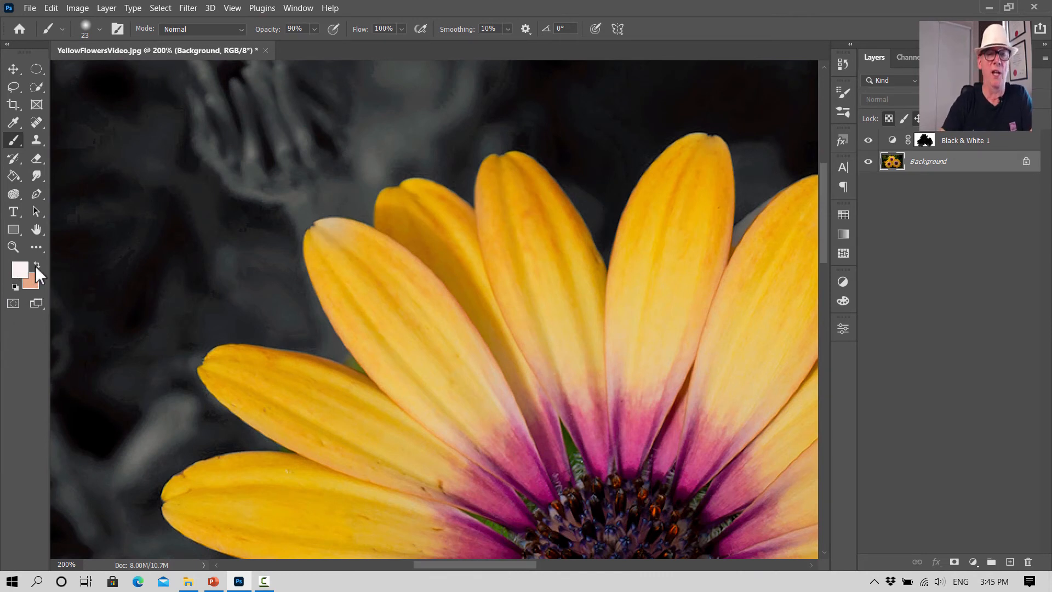
- Paint black on the Black & White 1 mask over the pale petal tip of the upper flower and the pale patch on the lower-left flower
left_click(954, 145)
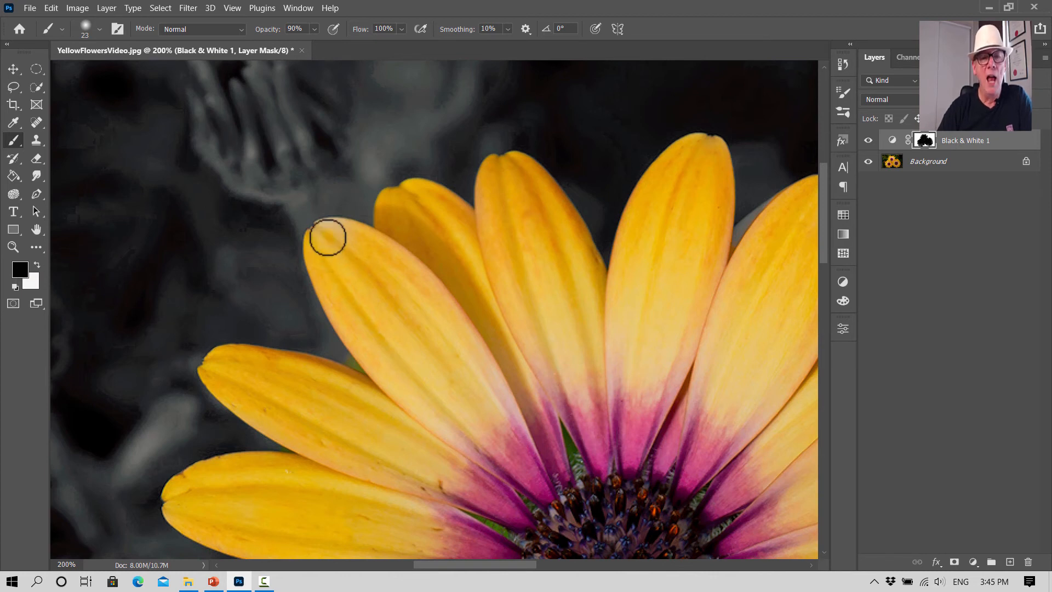
left_click_drag(328, 235, 330, 230)
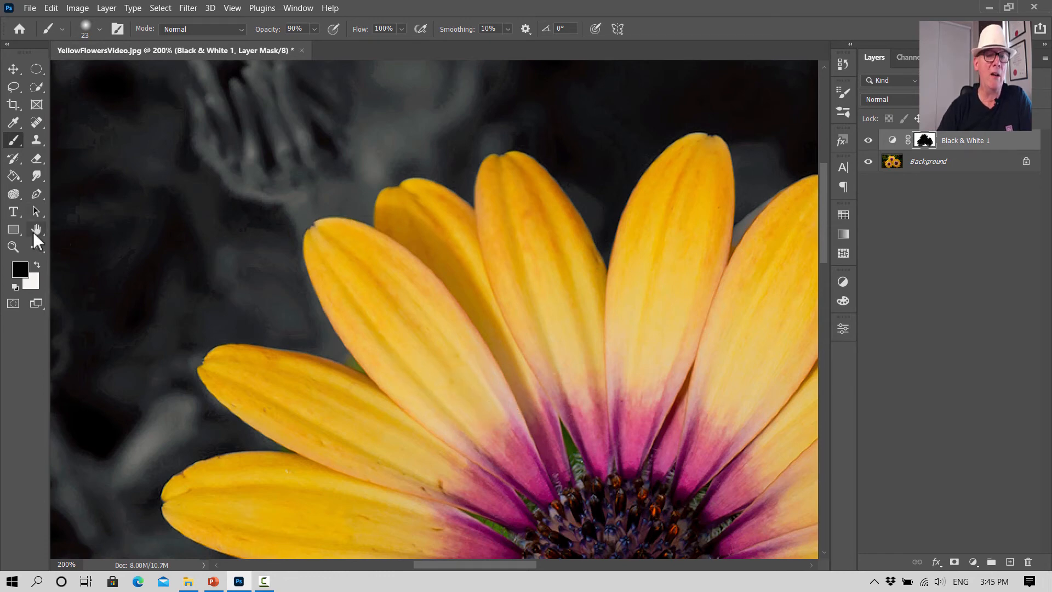
left_click(36, 230)
left_click_drag(219, 379, 282, 245)
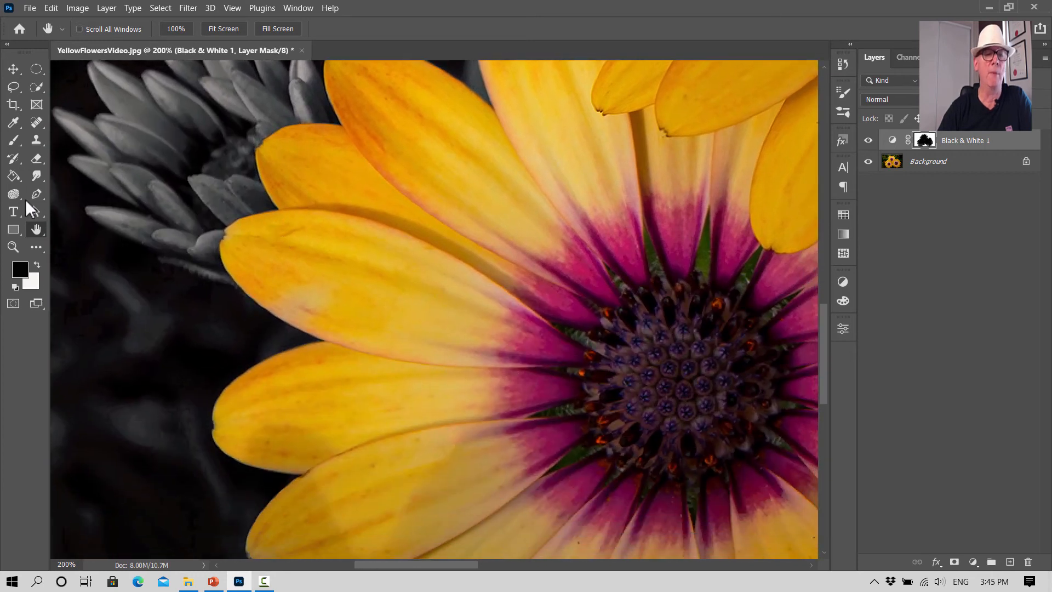
left_click(13, 140)
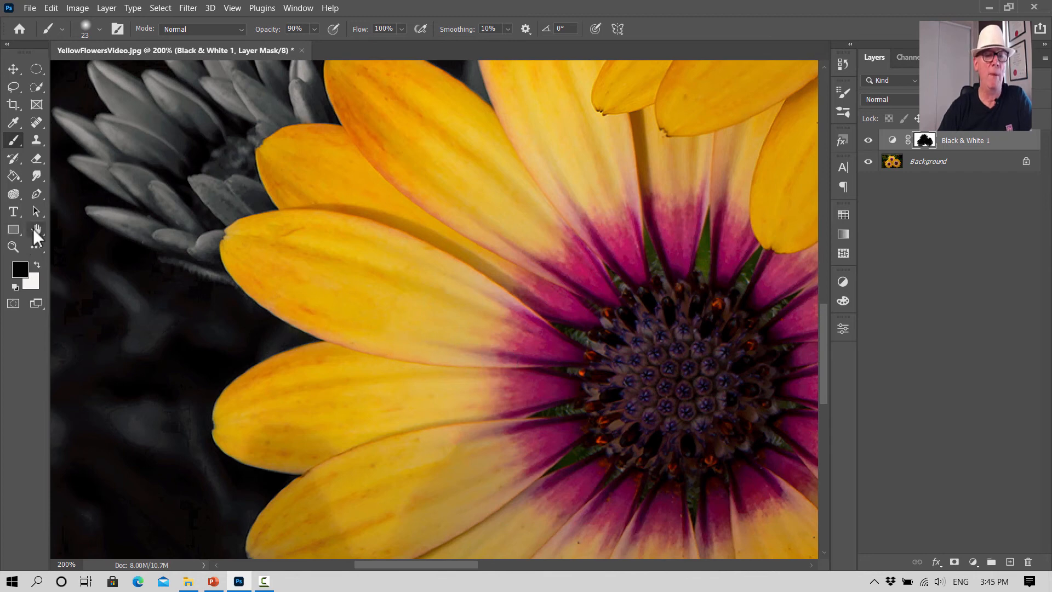
- Paint black on the mask over the grayish tip of the lower-left flower's bottom petal
left_click(34, 229)
left_click_drag(413, 517, 344, 304)
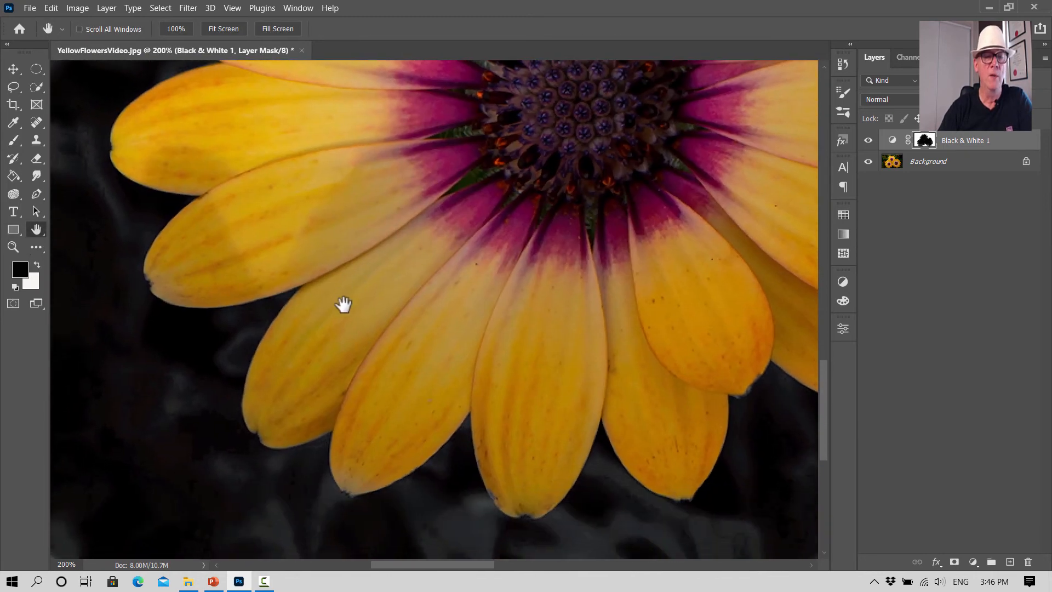
left_click(13, 140)
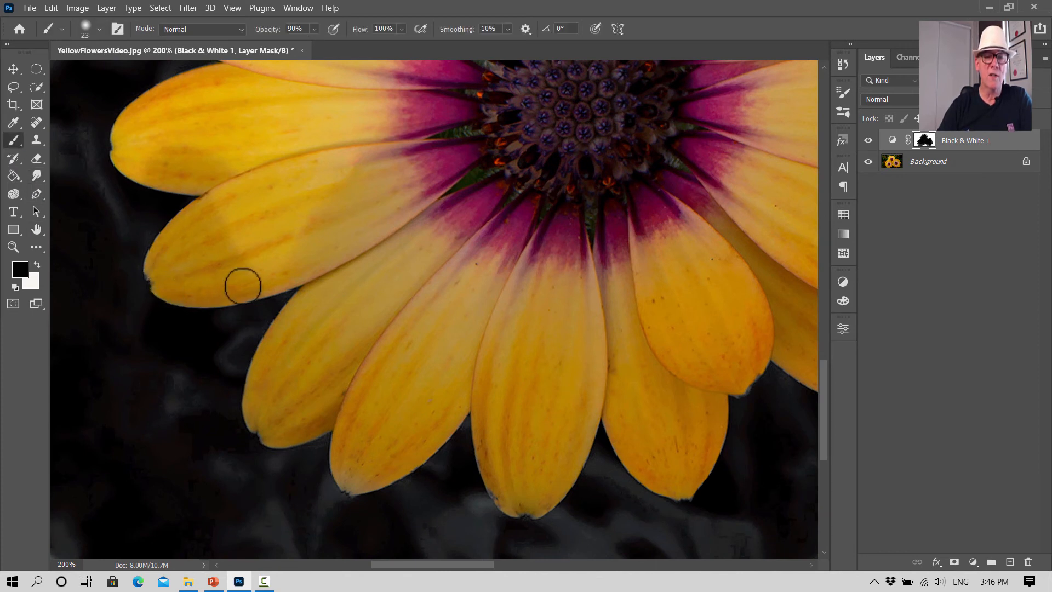
left_click_drag(356, 480, 355, 487)
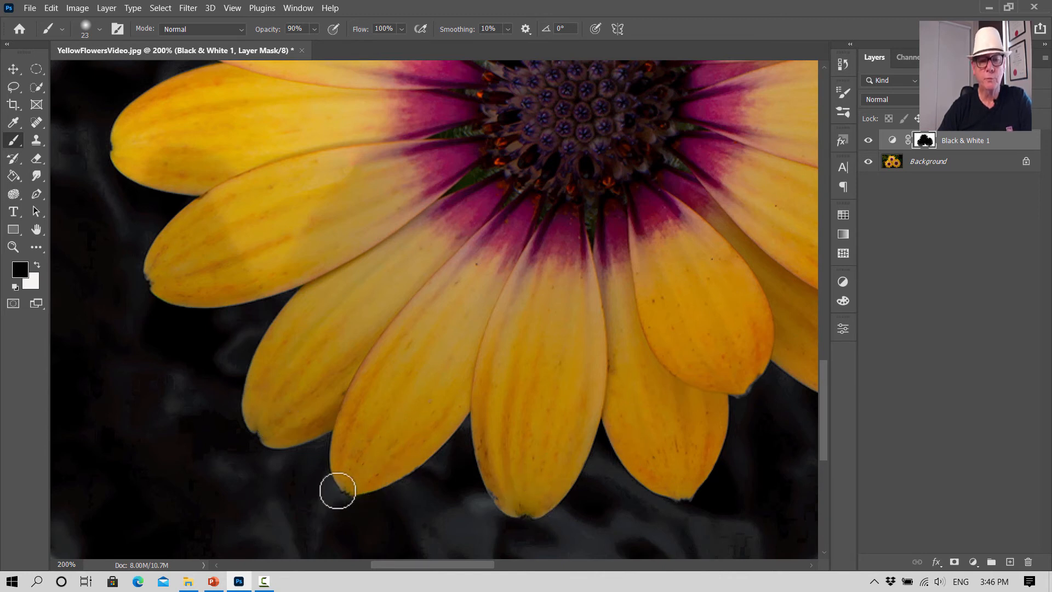
- Paint black on the mask over the background below the lower-left flower, and cover that area with white again
mouse_move(330, 476)
left_mouse_down()
mouse_move(317, 511)
mouse_move(356, 514)
mouse_move(355, 484)
mouse_move(316, 482)
mouse_move(292, 502)
mouse_move(253, 487)
left_mouse_up()
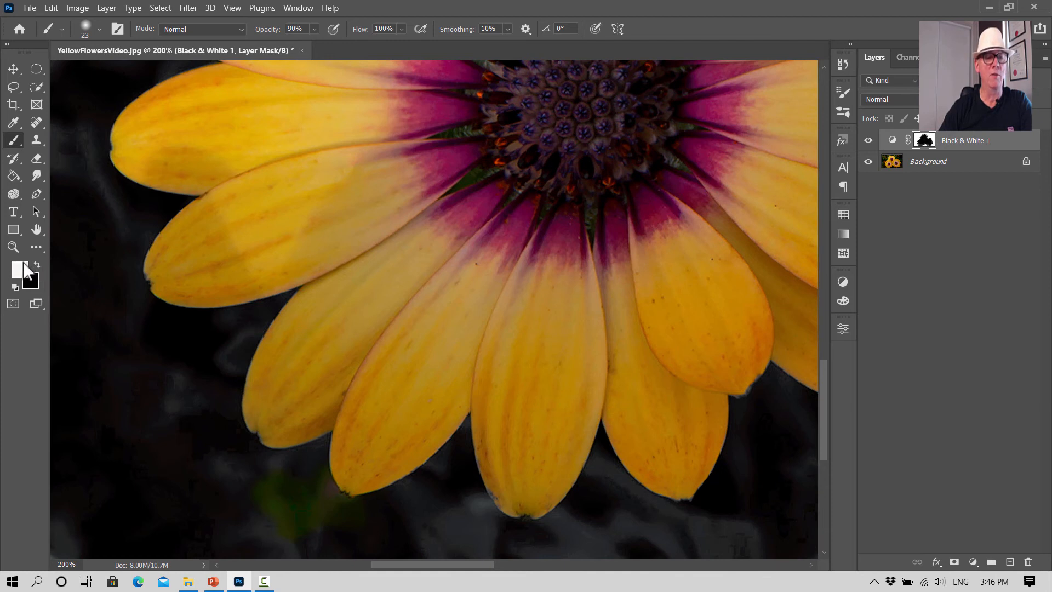
mouse_move(201, 470)
left_mouse_down()
mouse_move(272, 479)
mouse_move(278, 505)
mouse_move(300, 509)
mouse_move(287, 519)
mouse_move(295, 553)
mouse_move(281, 517)
mouse_move(294, 503)
mouse_move(313, 512)
mouse_move(300, 494)
mouse_move(324, 491)
mouse_move(315, 498)
mouse_move(315, 473)
mouse_move(325, 501)
mouse_move(344, 514)
mouse_move(334, 506)
mouse_move(349, 506)
mouse_move(296, 513)
mouse_move(269, 479)
left_mouse_up()
mouse_move(320, 528)
left_mouse_down()
mouse_move(378, 530)
mouse_move(365, 526)
mouse_move(368, 512)
mouse_move(291, 513)
mouse_move(250, 492)
mouse_move(303, 462)
mouse_move(273, 474)
mouse_move(275, 488)
mouse_move(251, 502)
mouse_move(302, 511)
mouse_move(298, 484)
mouse_move(308, 488)
mouse_move(318, 466)
mouse_move(322, 506)
mouse_move(360, 519)
mouse_move(335, 521)
left_mouse_up()
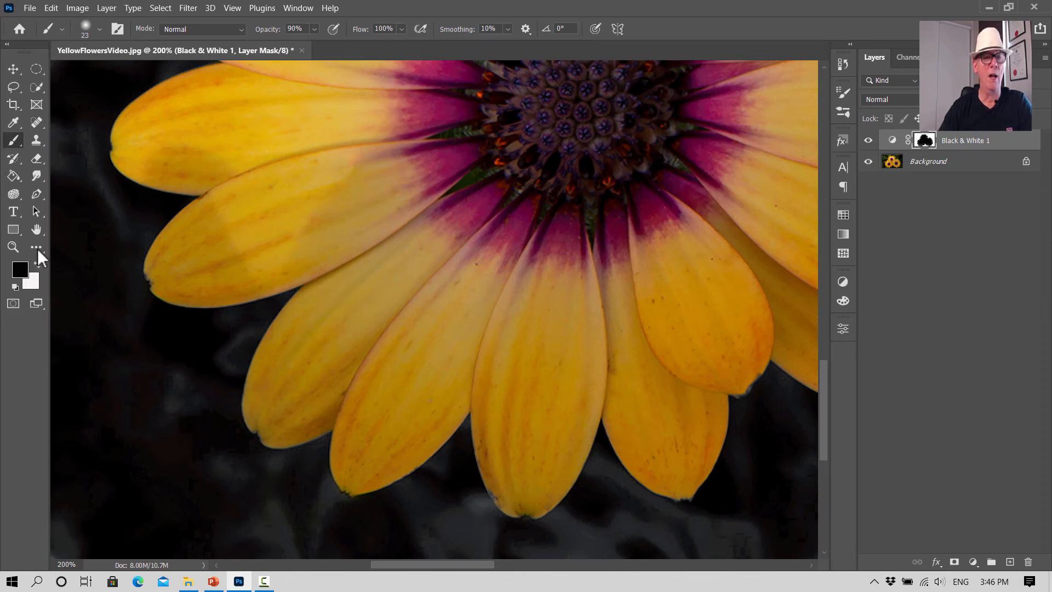
- Paint black on the mask over the pale edges and tips of the right flower's lower petals
left_click(36, 230)
left_click_drag(503, 370, 156, 461)
left_click_drag(661, 393, 335, 379)
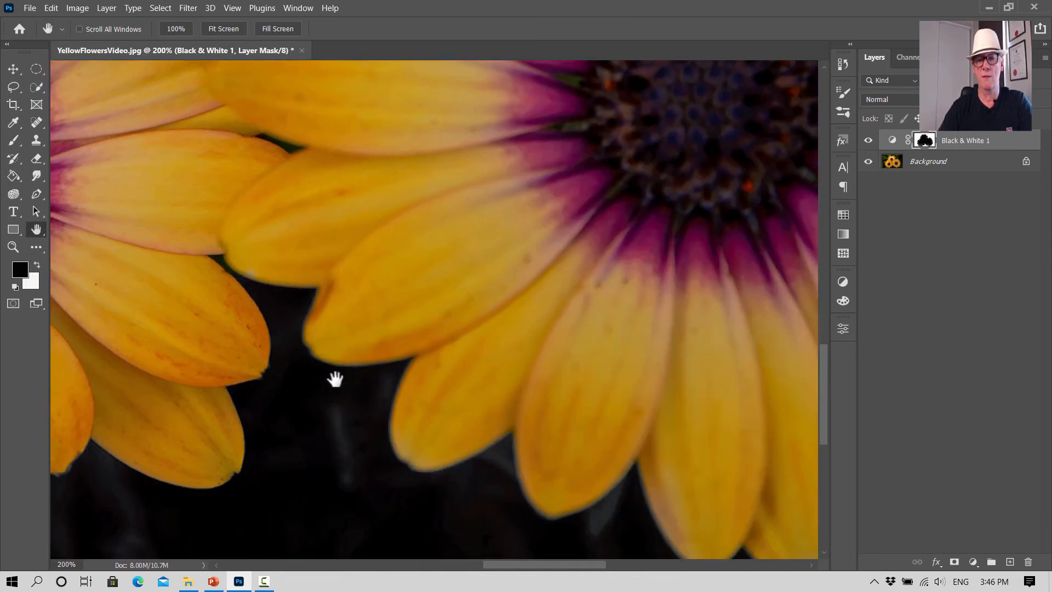
left_click_drag(755, 379, 485, 207)
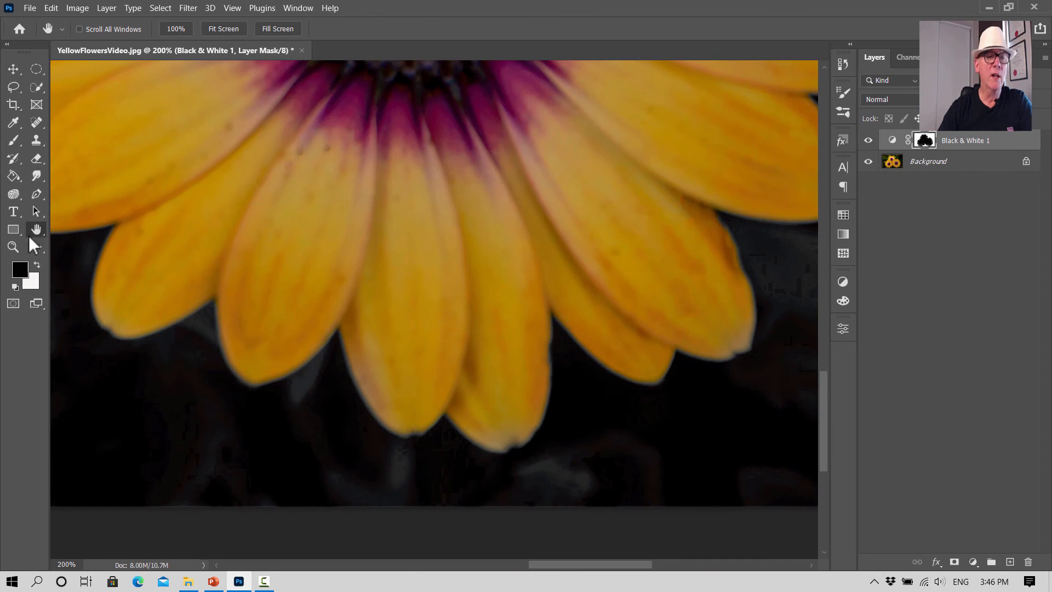
left_click(14, 140)
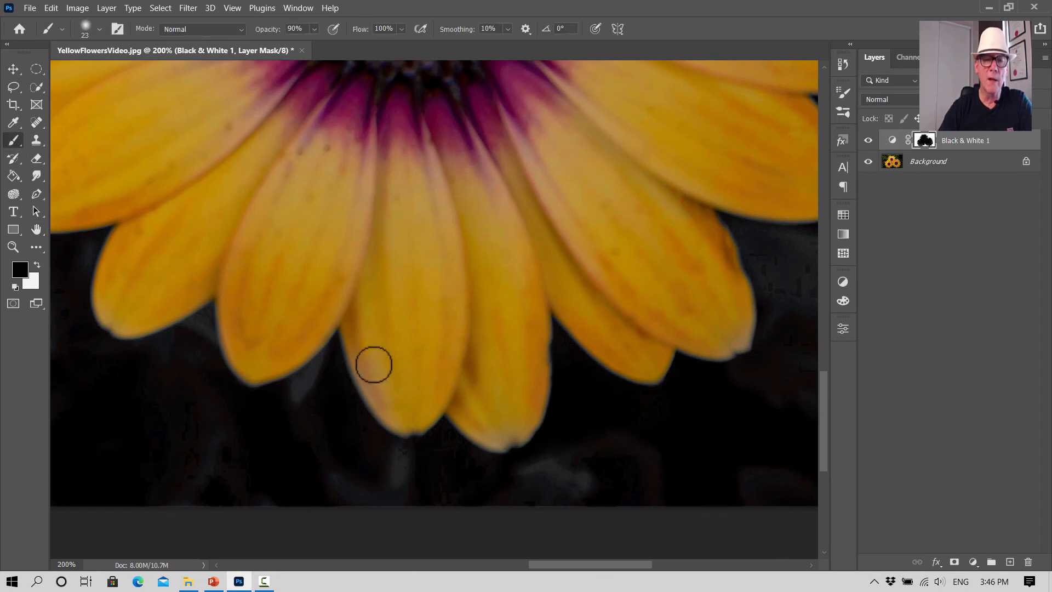
mouse_move(374, 364)
left_mouse_down()
mouse_move(386, 394)
mouse_move(361, 386)
mouse_move(353, 353)
mouse_move(376, 372)
mouse_move(391, 417)
mouse_move(512, 436)
left_mouse_up()
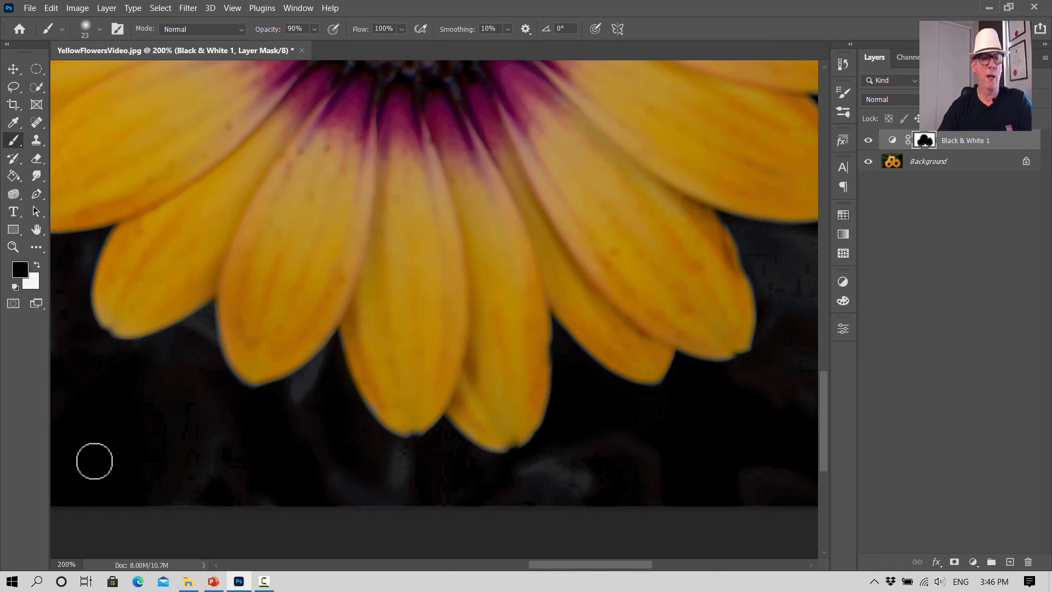
- Touch up the mask at the outer petal tips on the right flower's right side, and fit the whole photo on screen
left_click(41, 229)
left_click_drag(634, 216, 432, 409)
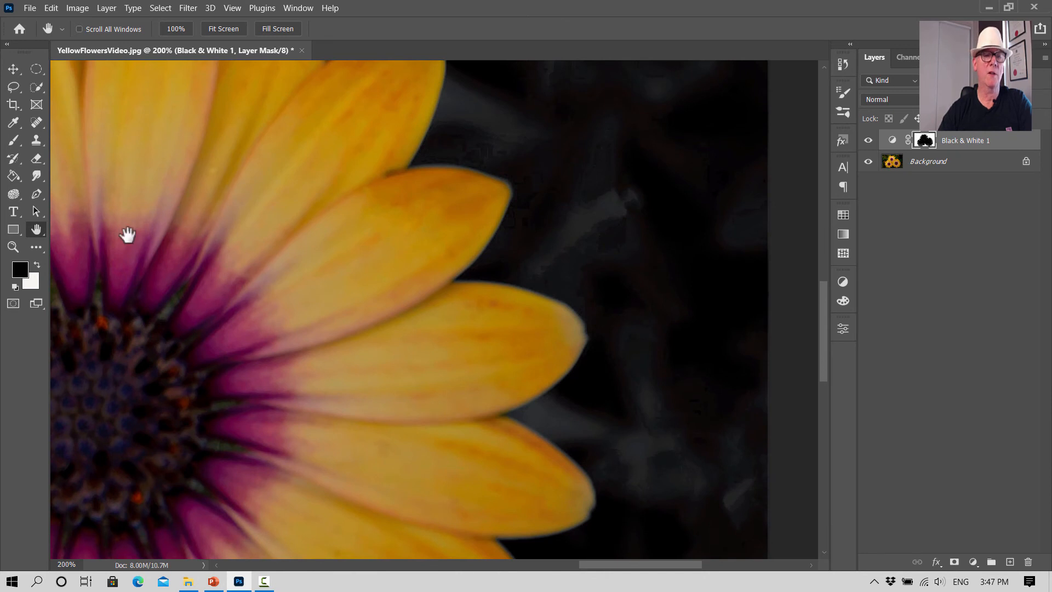
left_click(14, 141)
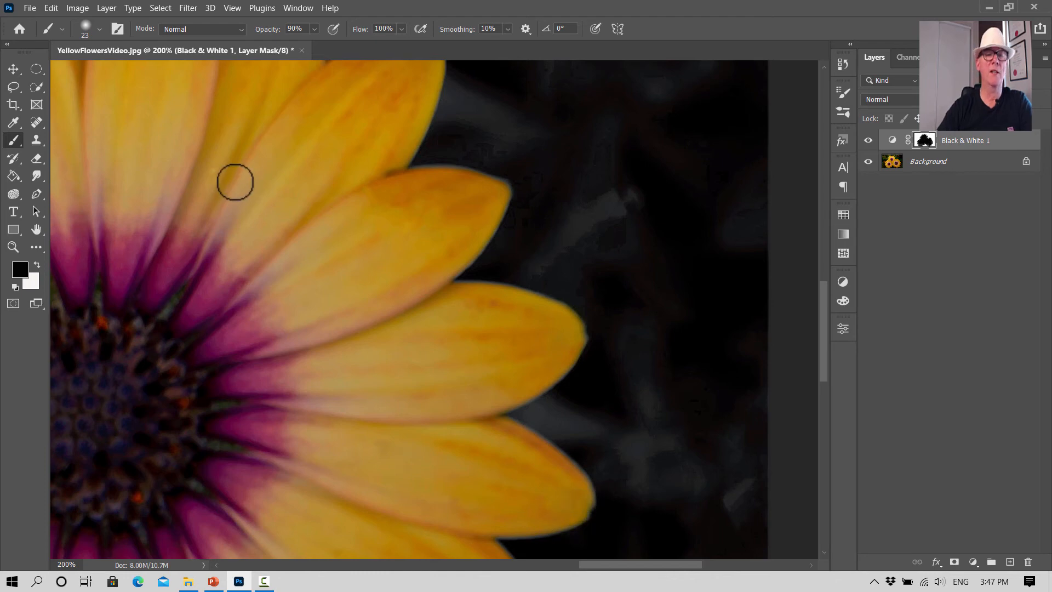
left_click(237, 9)
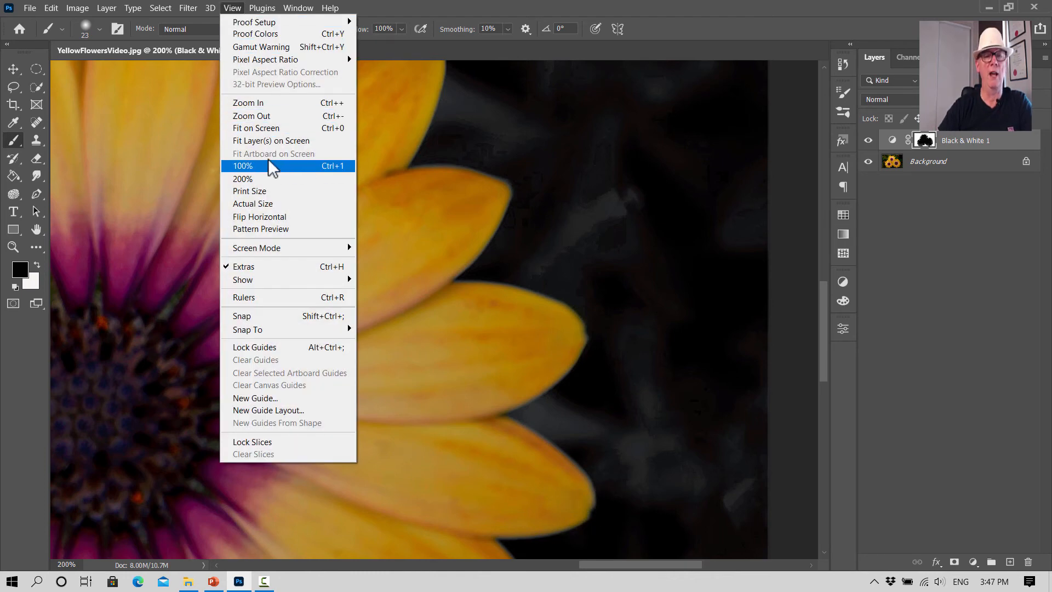
left_click(268, 129)
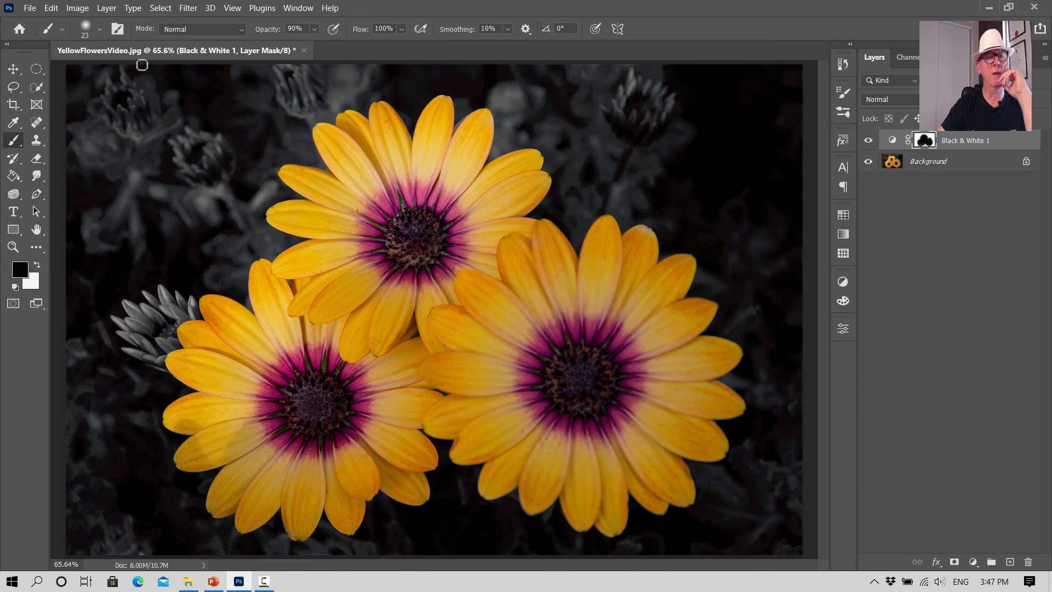
- Select the three flowers with Select Subject and invert the selection to the background
left_click(36, 87)
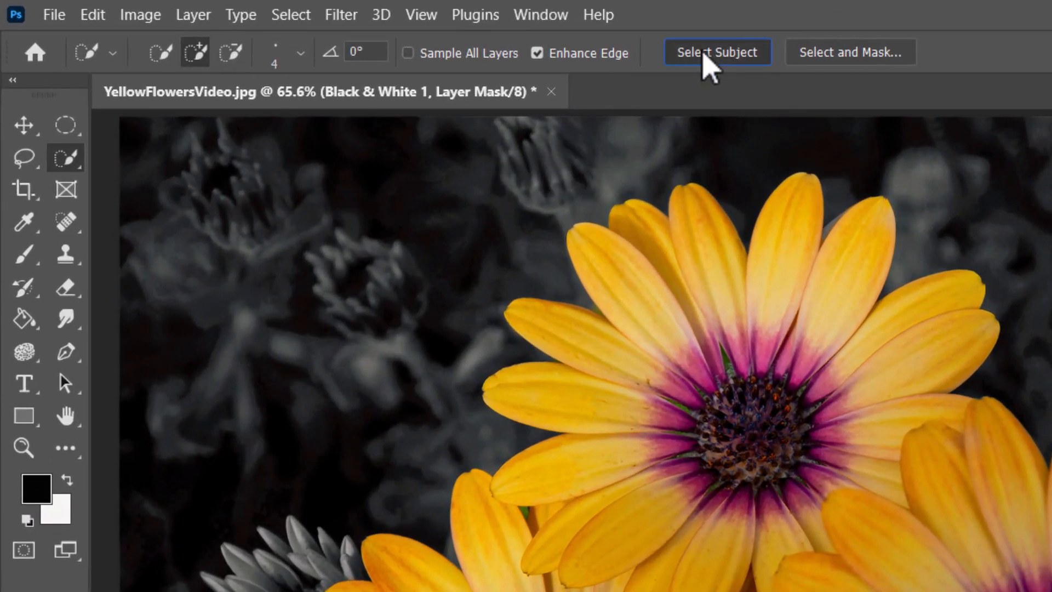
left_click(705, 54)
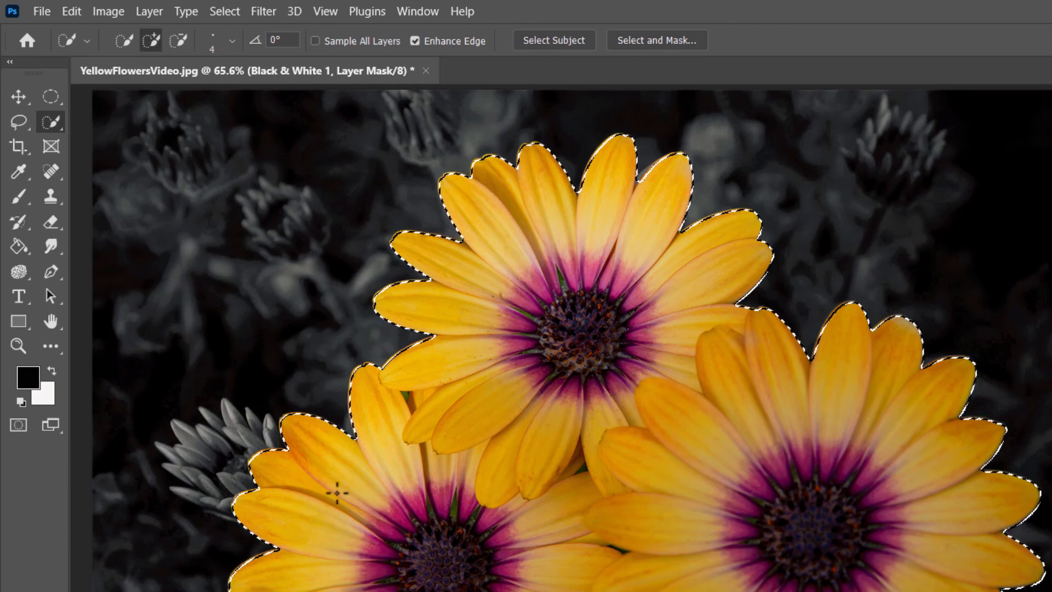
left_click(225, 11)
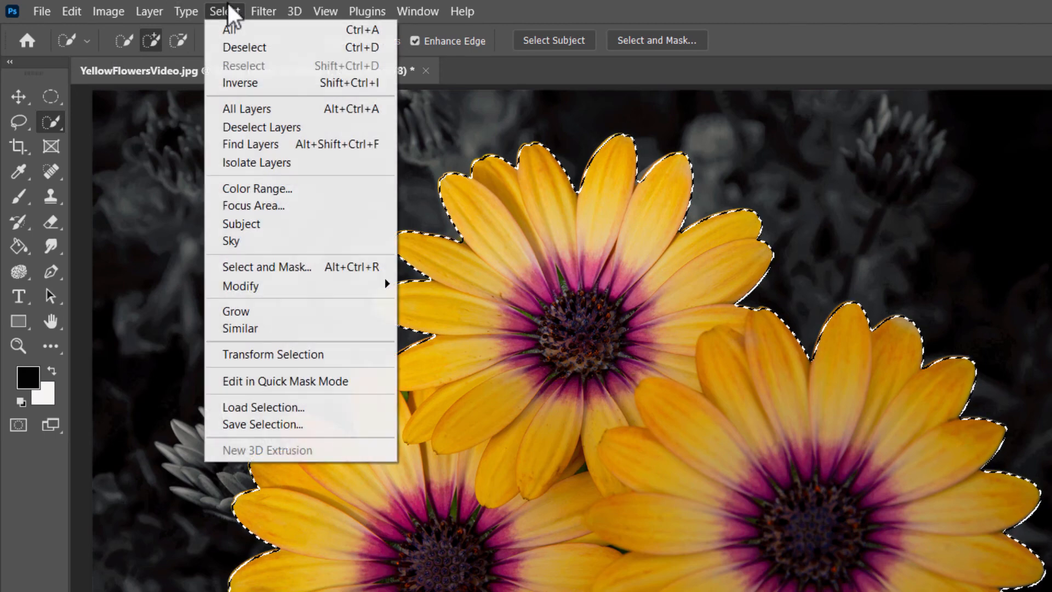
left_click(246, 82)
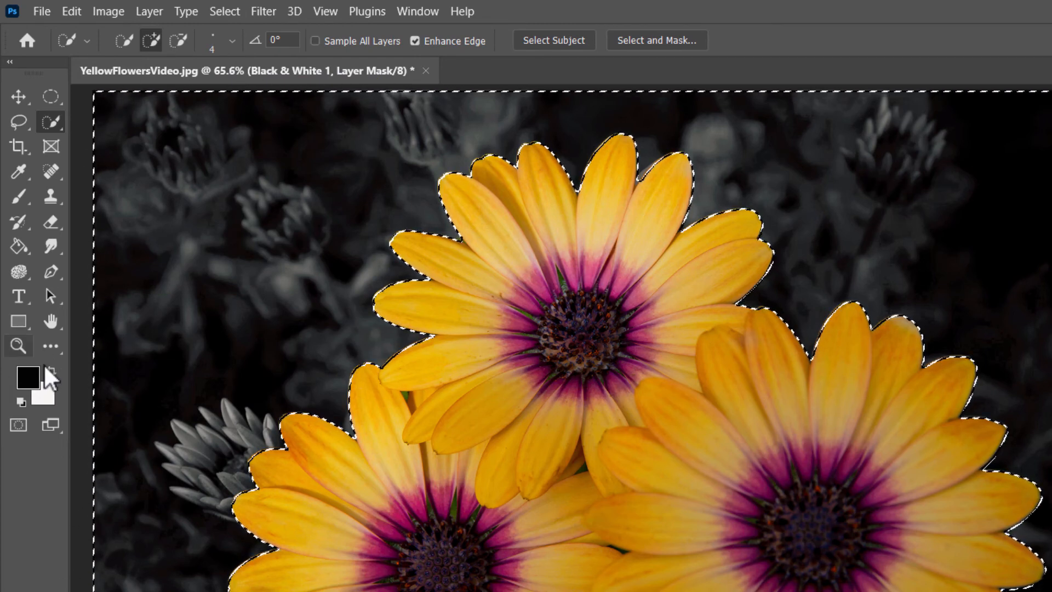
- Magnify the gray bud beside the lower-left flower to 200% and try healing its petals with the 70 px Spot Healing Brush
left_click(17, 347)
left_click(165, 423)
left_click(165, 422)
left_click(164, 423)
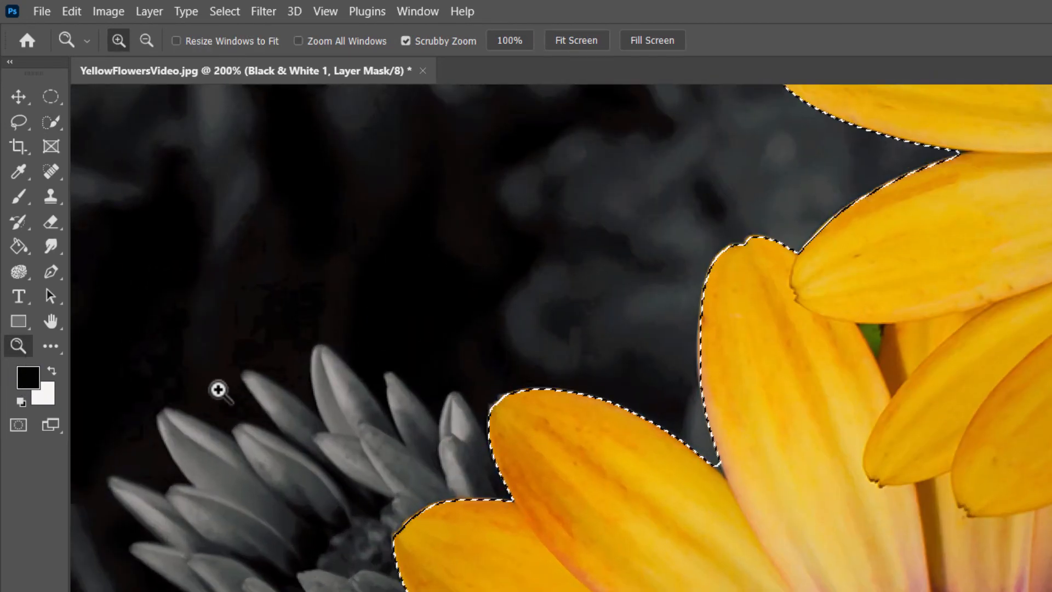
scroll(218, 384, "down", 5)
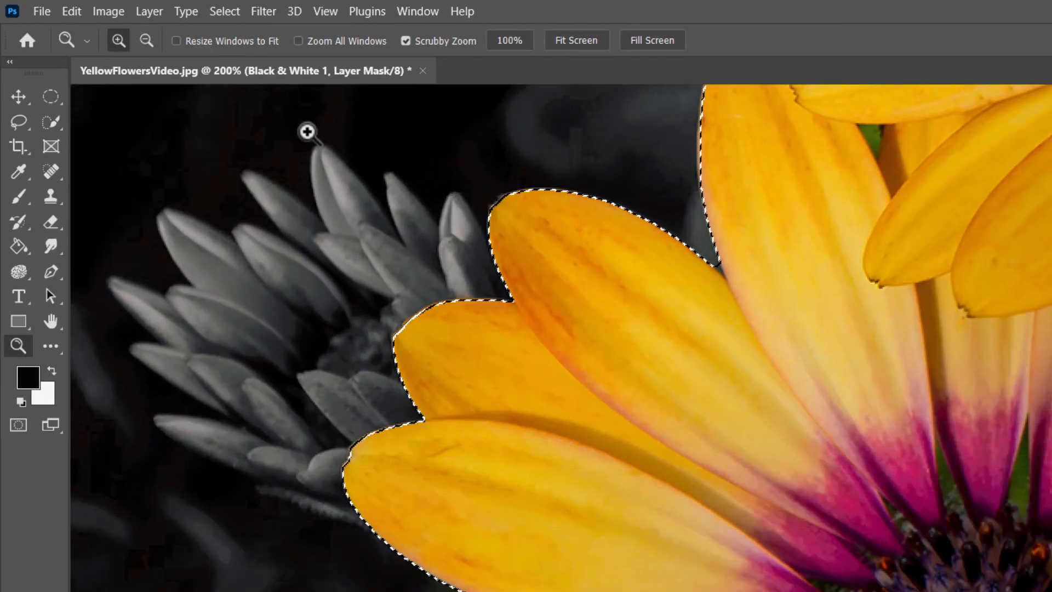
scroll(104, 225, "up", 1)
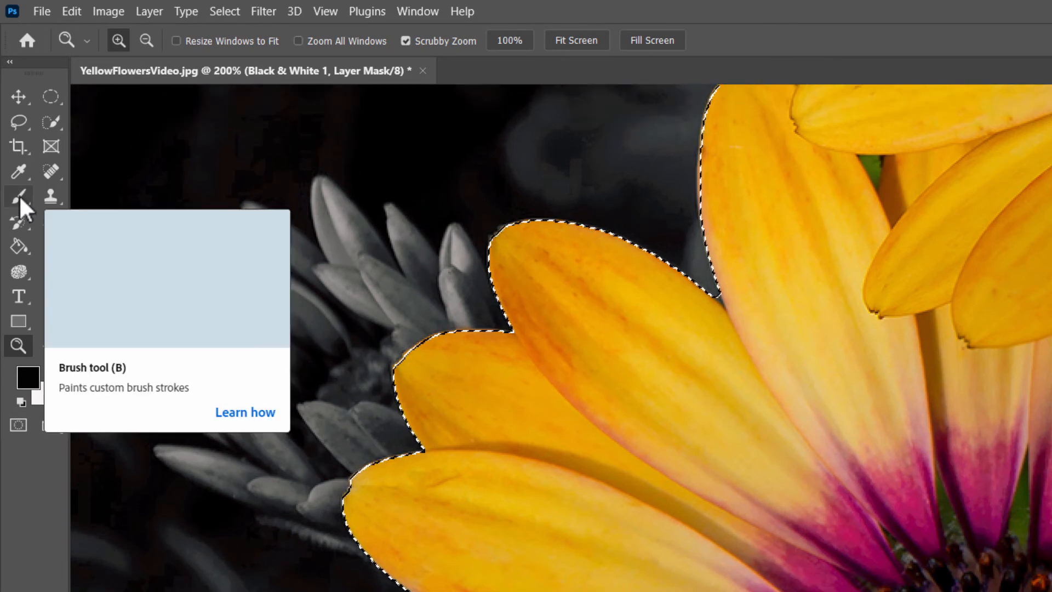
left_click(52, 168)
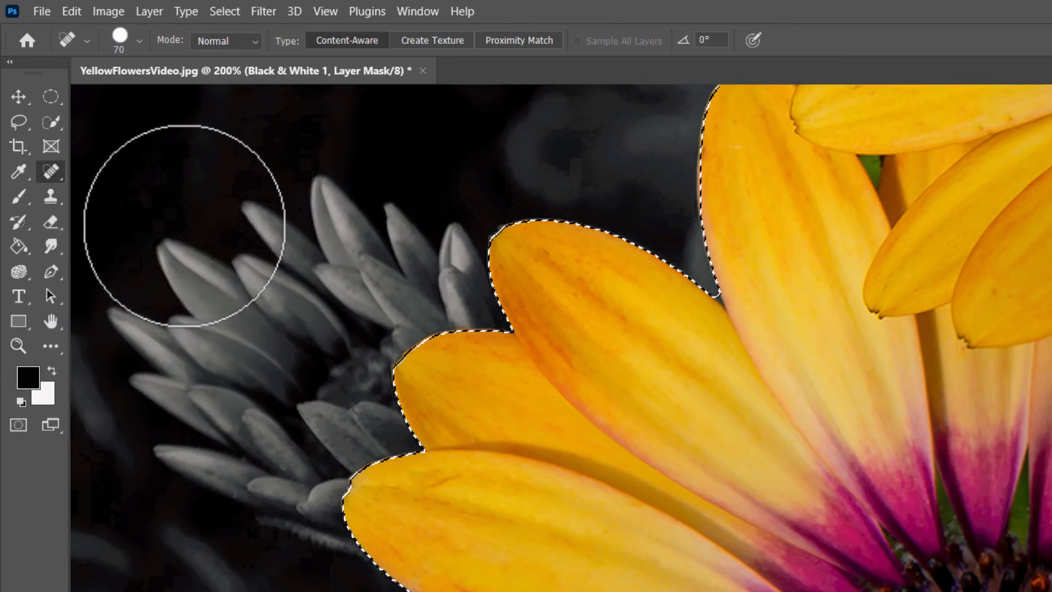
mouse_move(186, 211)
left_mouse_down()
mouse_move(164, 323)
mouse_move(203, 252)
left_mouse_up()
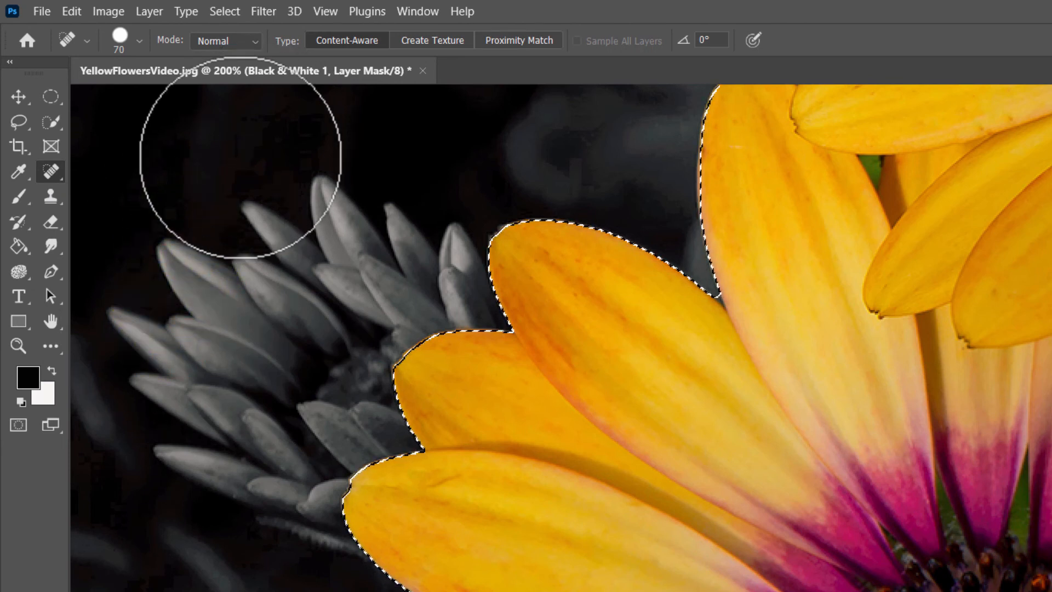
mouse_move(268, 219)
left_mouse_down()
mouse_move(223, 301)
mouse_move(208, 241)
left_mouse_up()
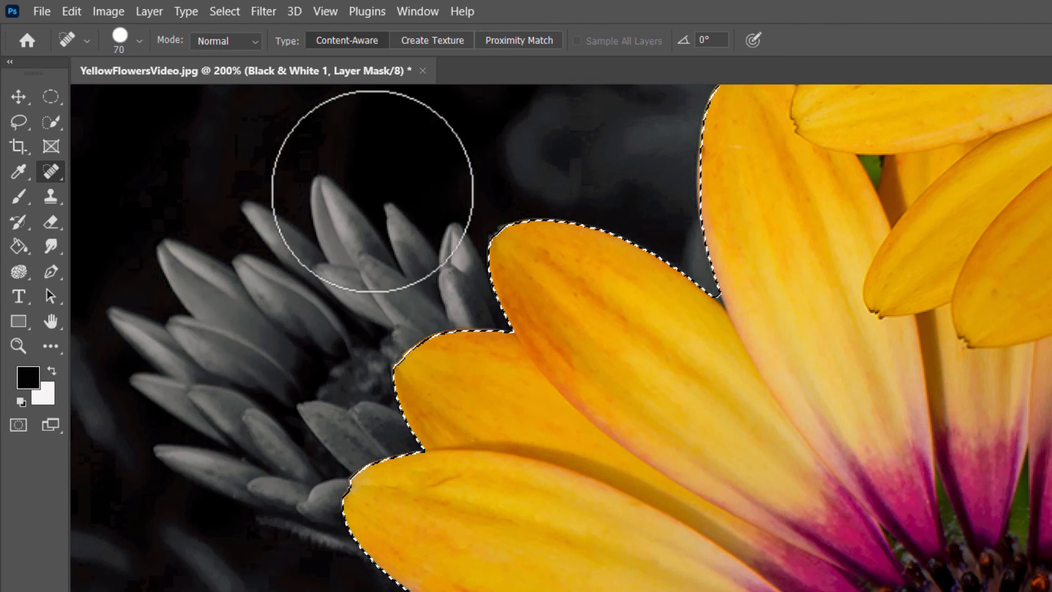
- On the Background layer, set the Spot Healing Brush to 47 px, try healing the gray bud, and undo the stroke
left_click(139, 40)
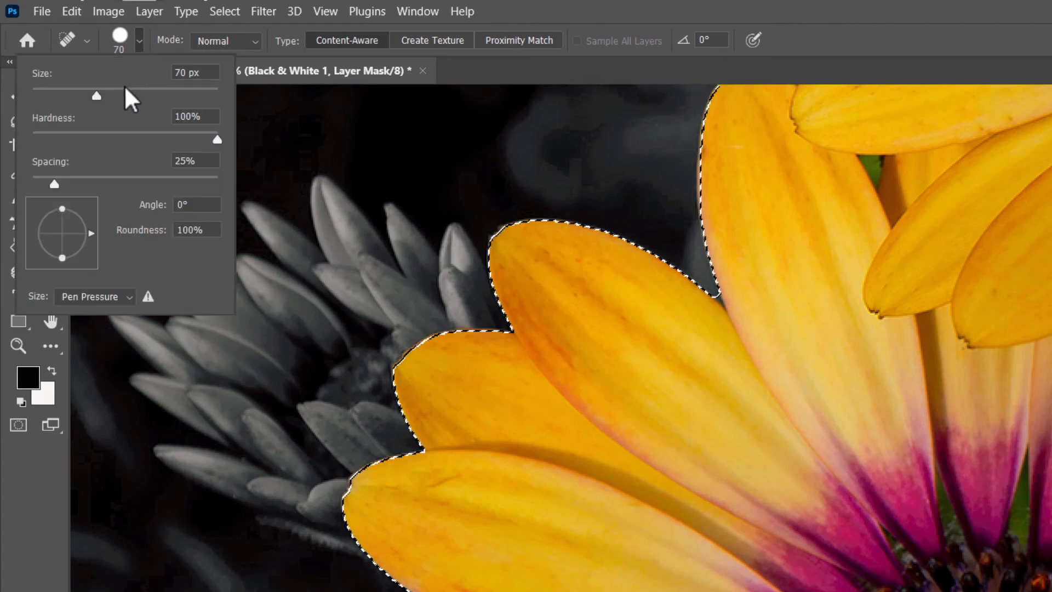
left_click_drag(98, 96, 60, 109)
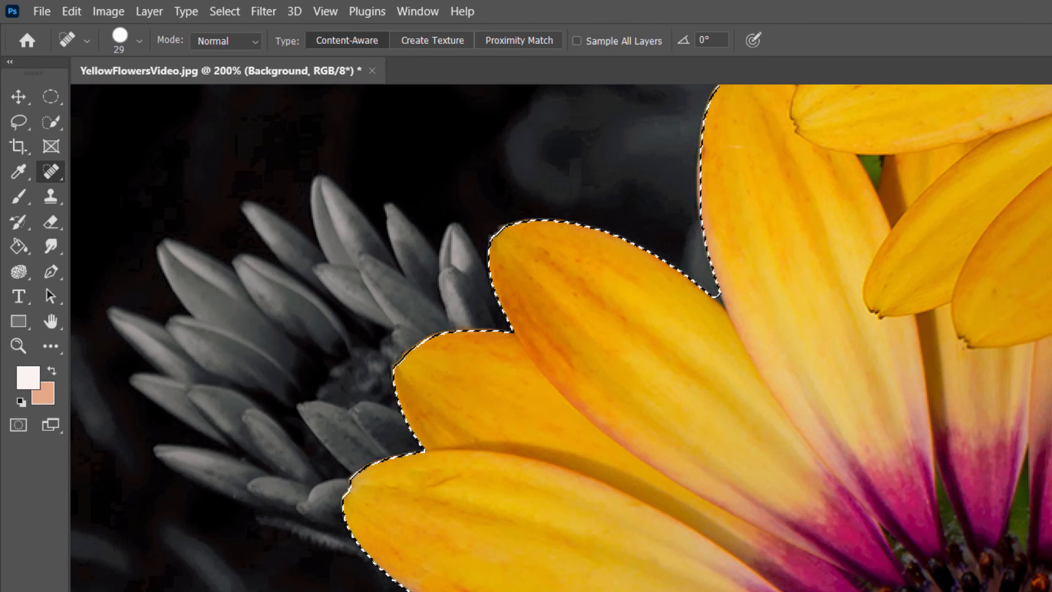
left_click(132, 40)
left_click_drag(63, 97, 76, 100)
mouse_move(281, 259)
left_mouse_down()
mouse_move(290, 216)
mouse_move(226, 225)
mouse_move(151, 268)
mouse_move(126, 320)
mouse_move(159, 357)
mouse_move(170, 432)
mouse_move(222, 482)
mouse_move(243, 452)
mouse_move(248, 344)
mouse_move(287, 309)
mouse_move(306, 329)
mouse_move(292, 399)
mouse_move(306, 425)
mouse_move(251, 482)
mouse_move(154, 422)
mouse_move(147, 442)
mouse_move(183, 478)
mouse_move(327, 401)
mouse_move(312, 428)
mouse_move(373, 424)
mouse_move(315, 470)
mouse_move(307, 506)
mouse_move(321, 568)
mouse_move(290, 418)
mouse_move(338, 360)
mouse_move(394, 323)
mouse_move(468, 300)
mouse_move(453, 239)
mouse_move(381, 320)
mouse_move(377, 214)
mouse_move(345, 315)
mouse_move(316, 287)
mouse_move(355, 241)
mouse_move(417, 263)
mouse_move(440, 236)
mouse_move(448, 274)
mouse_move(367, 313)
mouse_move(351, 386)
mouse_move(310, 421)
mouse_move(298, 538)
mouse_move(200, 538)
mouse_move(235, 586)
mouse_move(206, 226)
mouse_move(218, 169)
mouse_move(125, 290)
mouse_move(101, 436)
mouse_move(268, 212)
mouse_move(396, 215)
mouse_move(454, 171)
mouse_move(558, 159)
mouse_move(545, 147)
mouse_move(416, 235)
mouse_move(331, 228)
mouse_move(398, 130)
left_mouse_up()
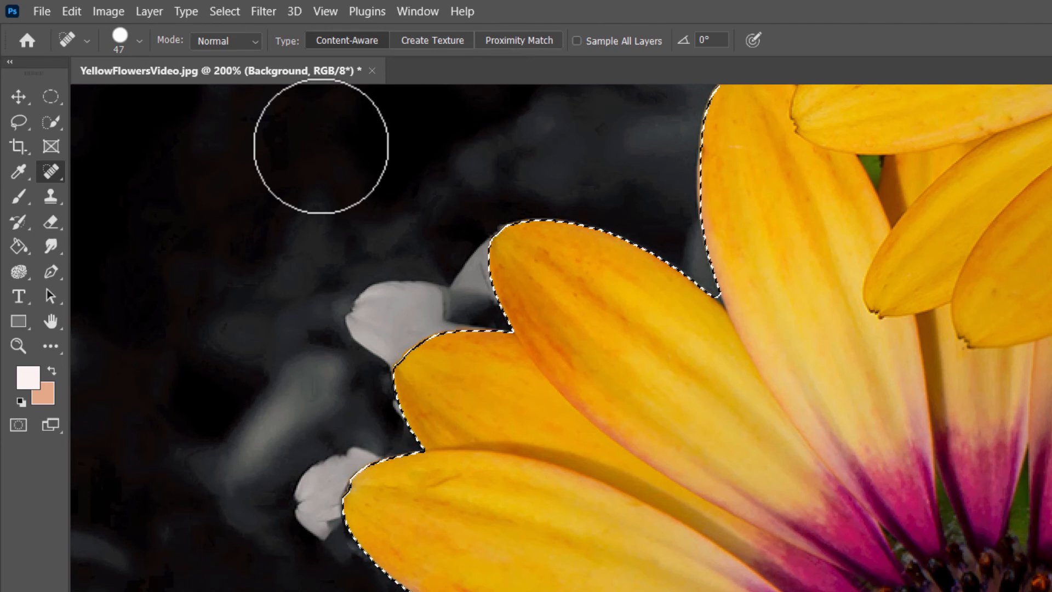
key("ctrl+z")
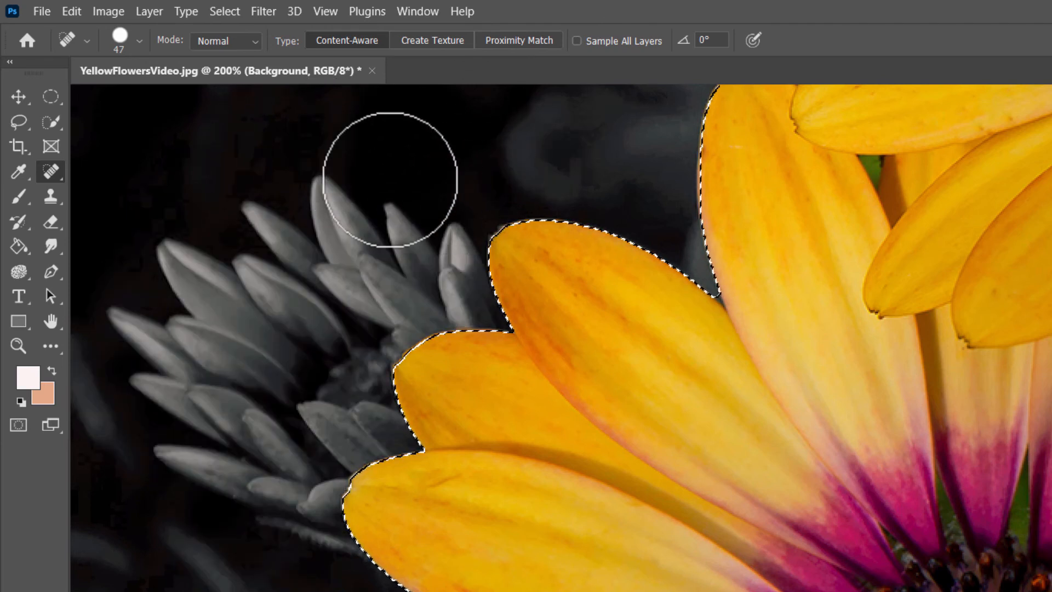
- Heal away the gray bud's petals with the Spot Healing Brush, reducing the brush to 27 px for the petals beside the lower-left flower
mouse_move(388, 169)
left_mouse_down()
mouse_move(186, 275)
mouse_move(169, 381)
mouse_move(242, 314)
mouse_move(225, 392)
mouse_move(118, 536)
mouse_move(109, 575)
left_mouse_up()
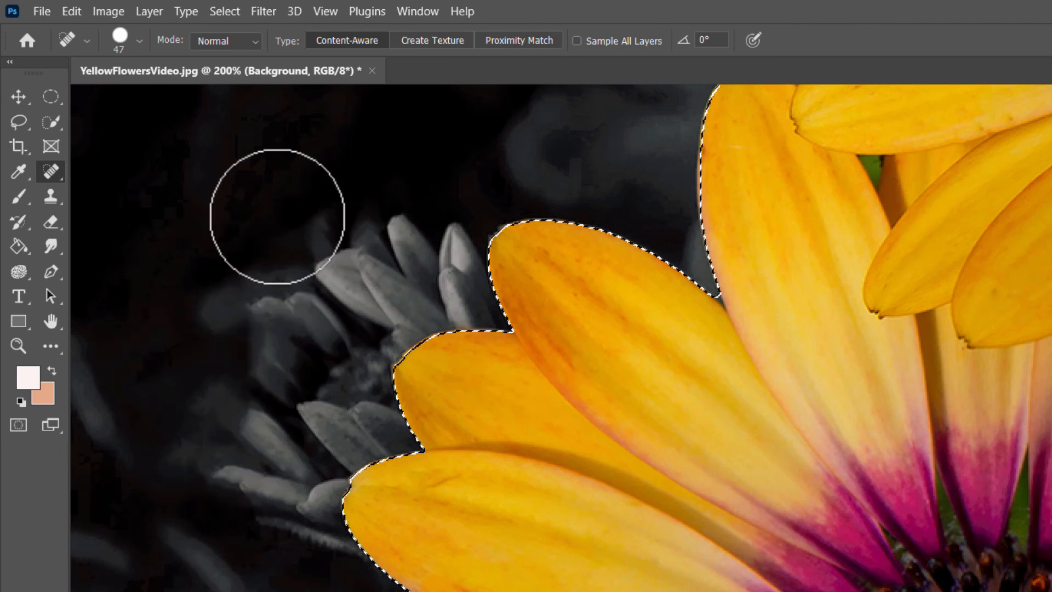
mouse_move(278, 212)
left_mouse_down()
mouse_move(240, 380)
mouse_move(185, 400)
mouse_move(160, 302)
mouse_move(403, 228)
mouse_move(290, 309)
left_mouse_up()
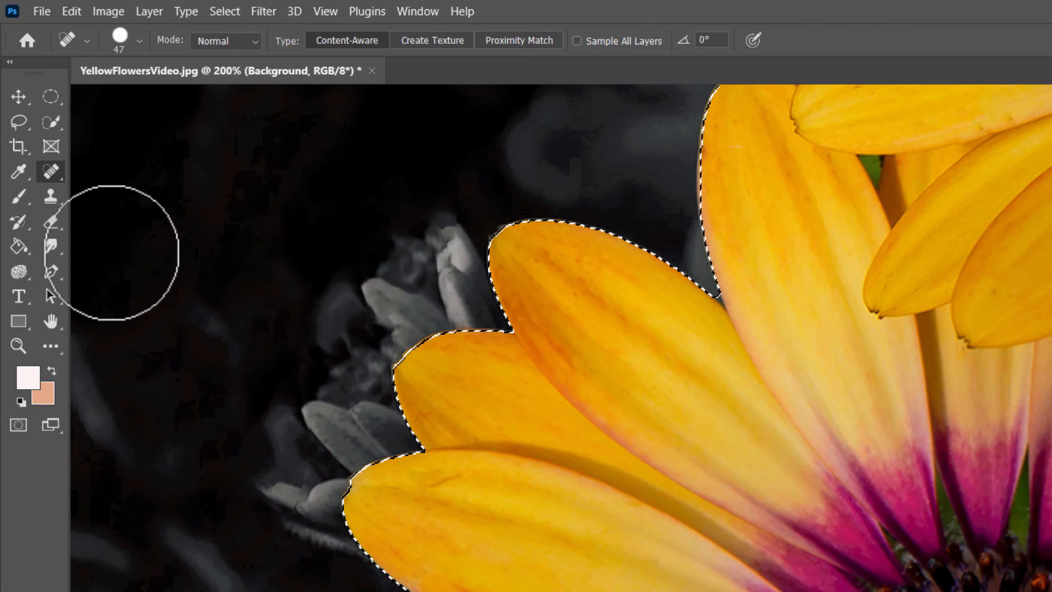
left_click(139, 40)
left_click_drag(63, 97, 57, 97)
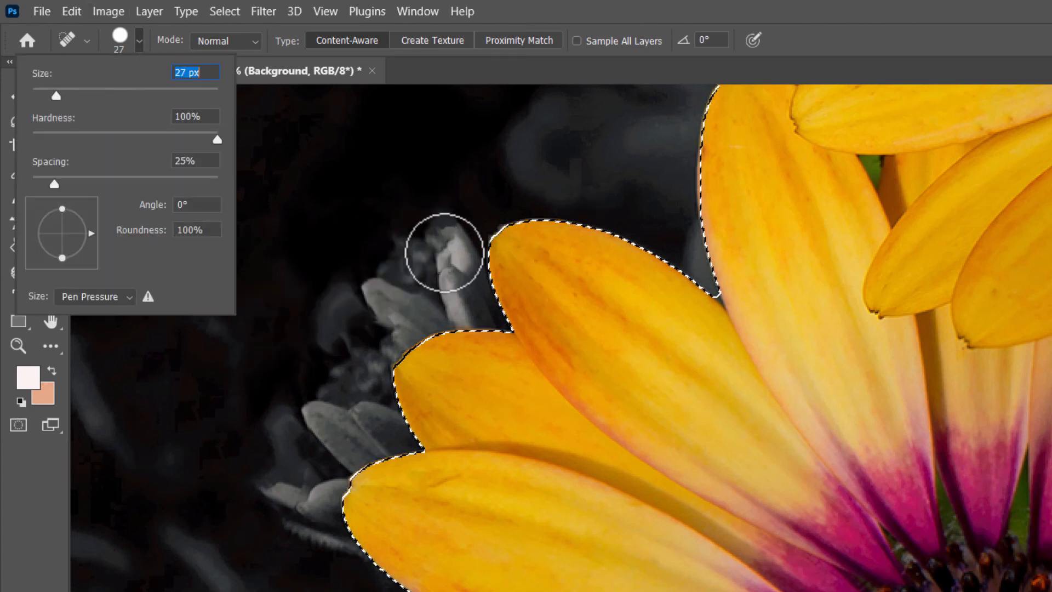
left_click(449, 249)
left_click(411, 265)
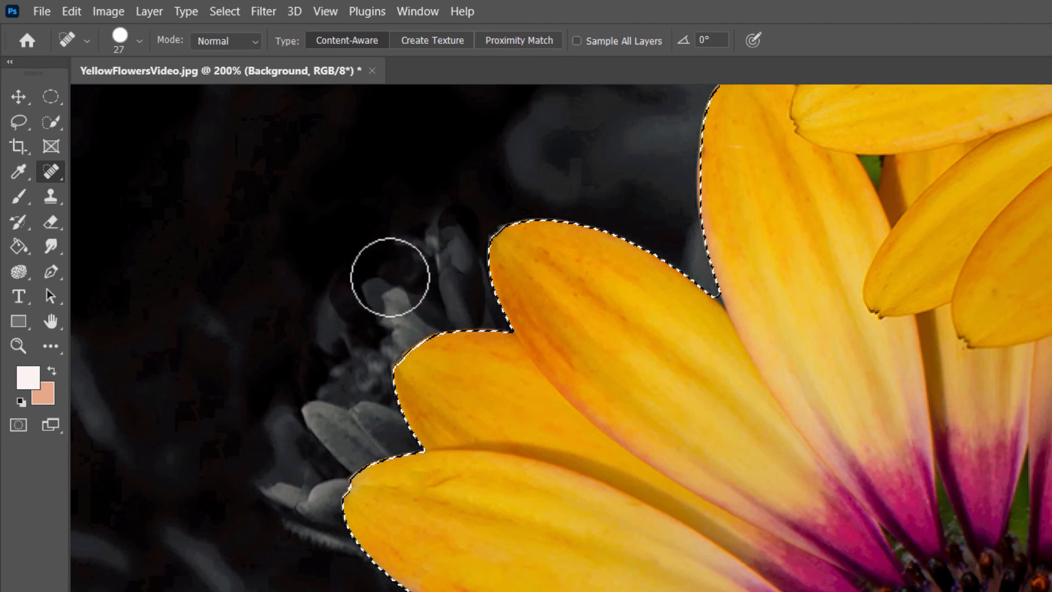
left_click(395, 305)
left_click(442, 275)
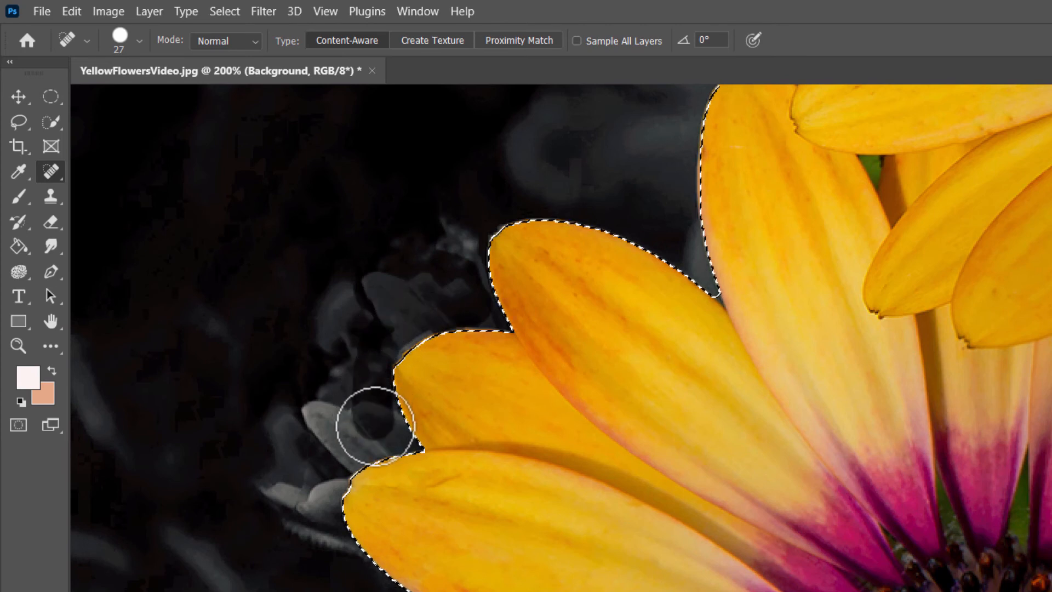
mouse_move(351, 441)
left_mouse_down()
mouse_move(335, 468)
mouse_move(355, 439)
mouse_move(320, 459)
mouse_move(324, 545)
mouse_move(288, 511)
mouse_move(279, 459)
mouse_move(341, 387)
mouse_move(332, 321)
mouse_move(352, 256)
mouse_move(307, 448)
mouse_move(246, 455)
mouse_move(467, 228)
mouse_move(456, 287)
mouse_move(318, 245)
mouse_move(268, 390)
mouse_move(291, 378)
mouse_move(273, 291)
mouse_move(233, 383)
mouse_move(203, 264)
left_mouse_up()
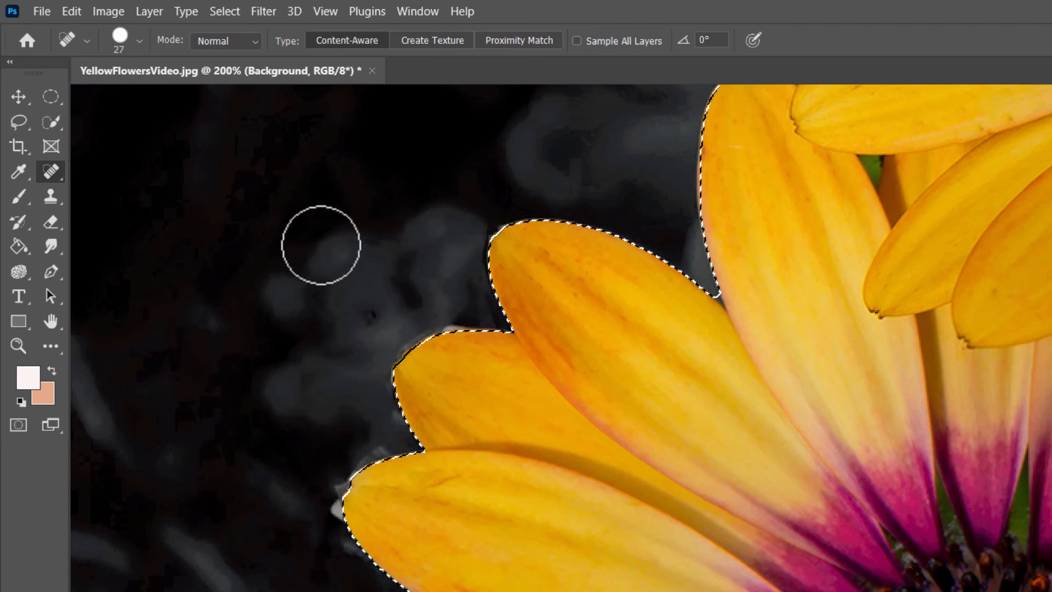
mouse_move(320, 245)
left_mouse_down()
mouse_move(258, 297)
mouse_move(284, 353)
left_mouse_up()
mouse_move(319, 519)
left_mouse_down()
mouse_move(324, 545)
mouse_move(328, 475)
mouse_move(342, 452)
mouse_move(344, 561)
mouse_move(327, 497)
left_mouse_up()
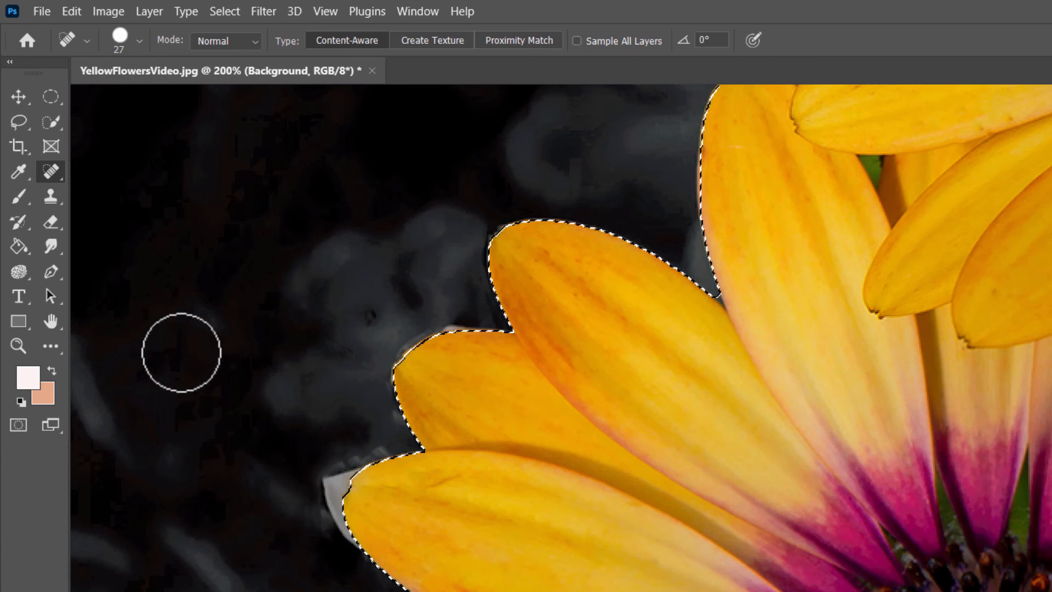
- Cover the leftover gray fragments beside the lower-left flower with nearby dark background, using the Clone Stamp at 86% opacity
left_click(47, 196)
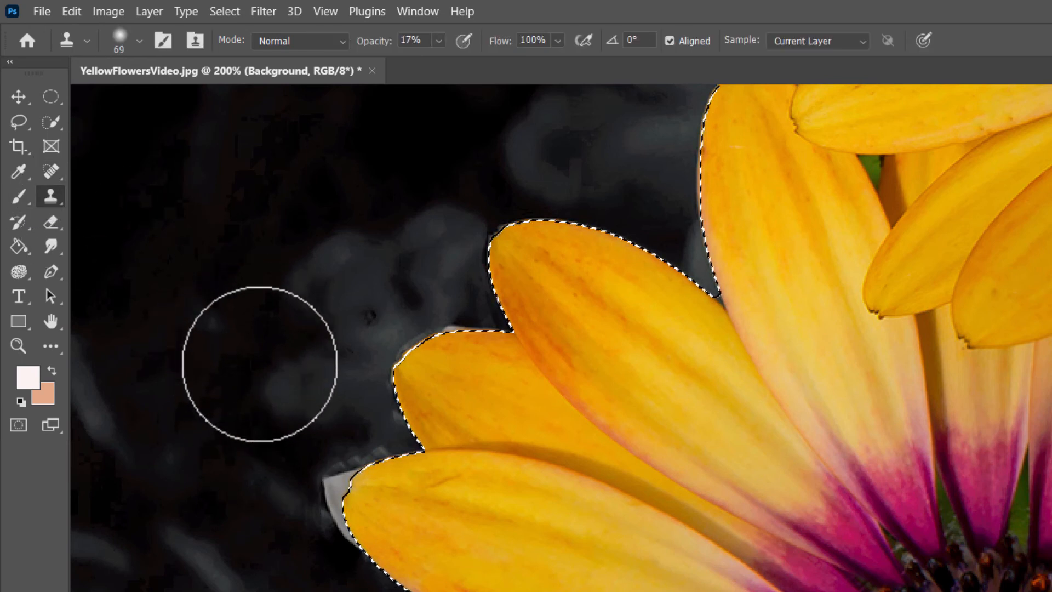
left_click(439, 41)
left_click_drag(508, 74, 506, 74)
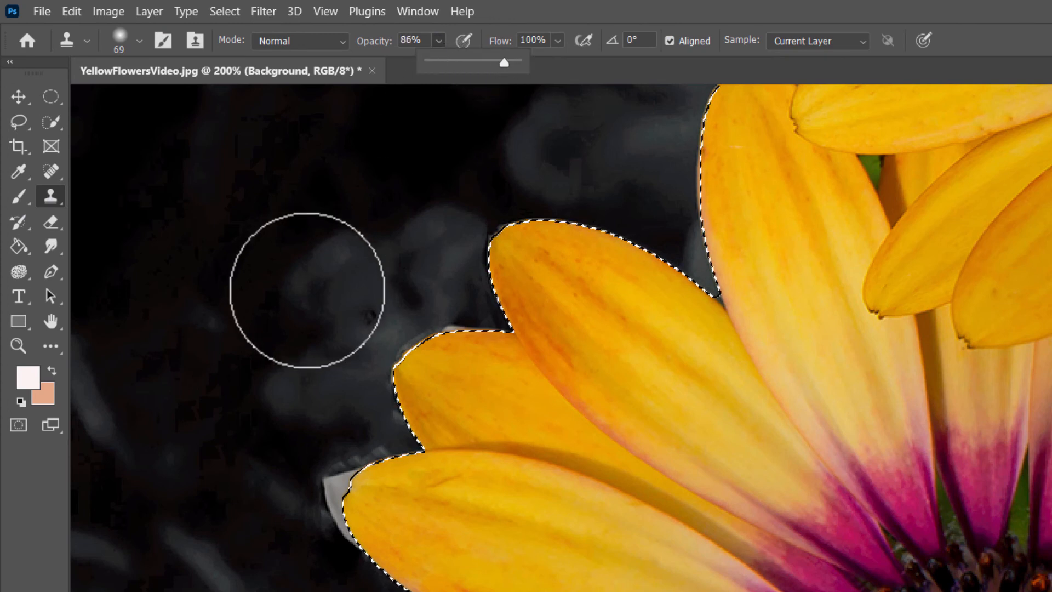
left_click(227, 365, "alt")
mouse_move(301, 473)
left_mouse_down()
mouse_move(329, 512)
mouse_move(359, 449)
mouse_move(329, 498)
left_mouse_up()
left_click(225, 344, "alt")
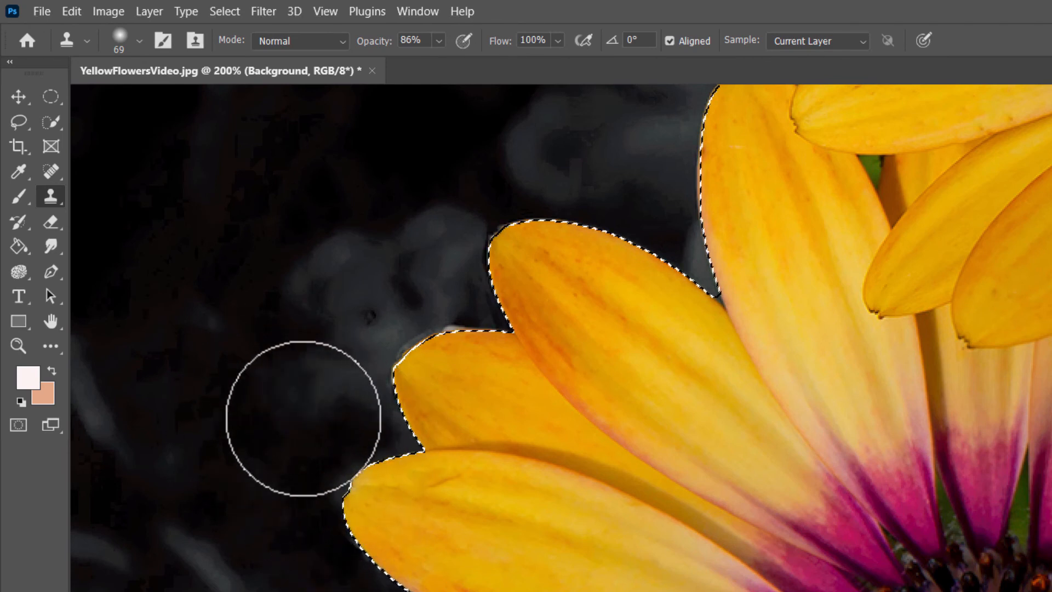
left_click(221, 343, "alt")
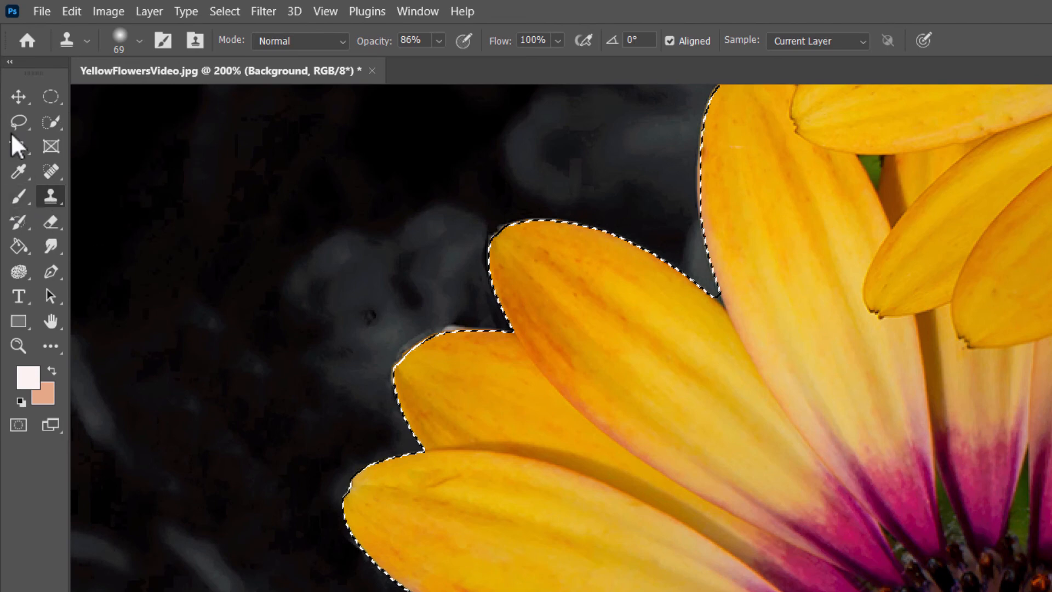
- Fit the whole photo on screen and clear the background selection
left_click(19, 97)
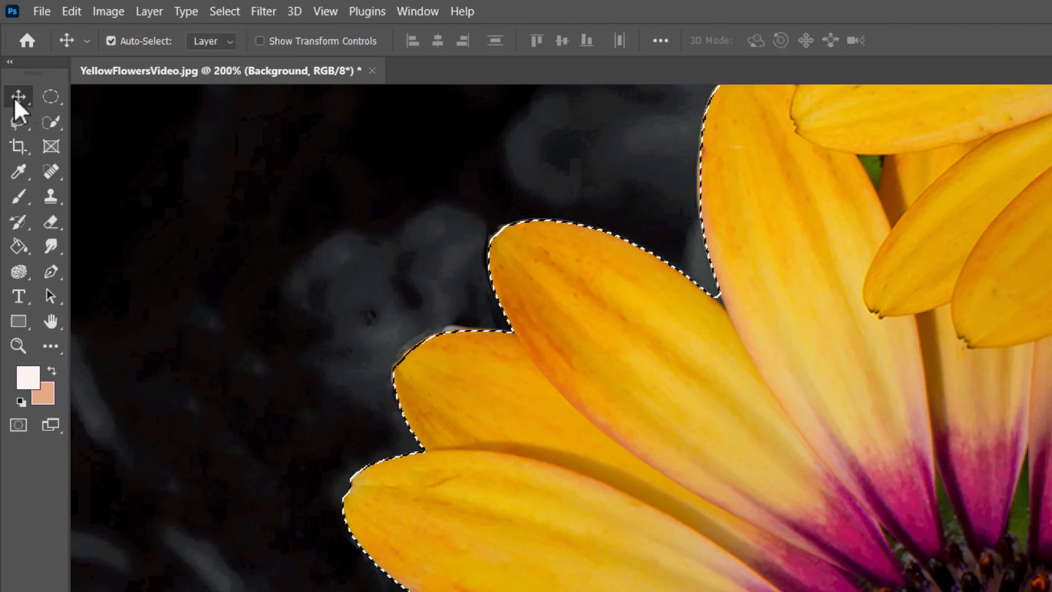
left_click(332, 11)
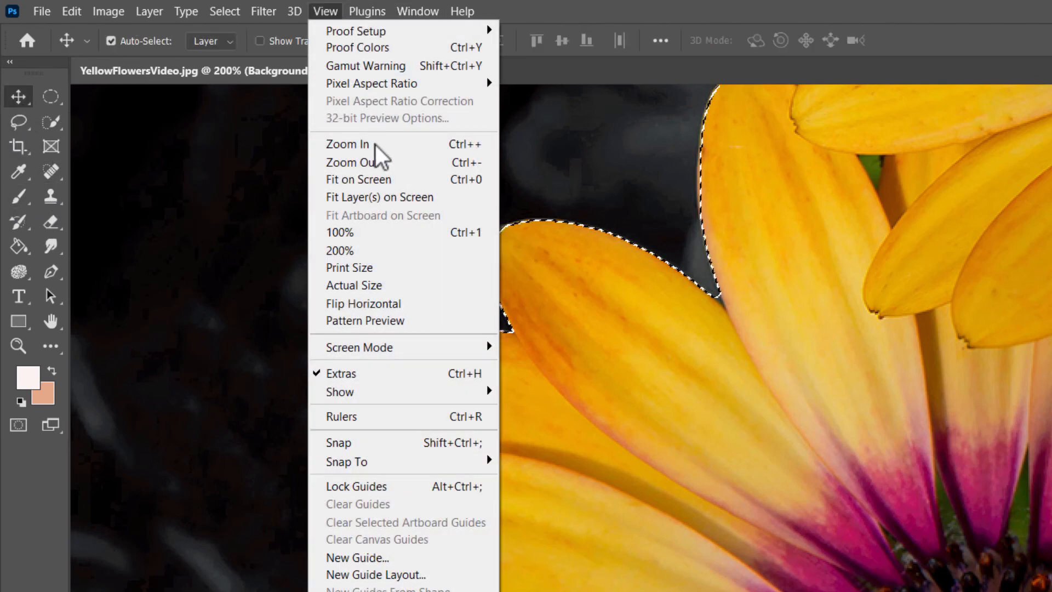
left_click(372, 180)
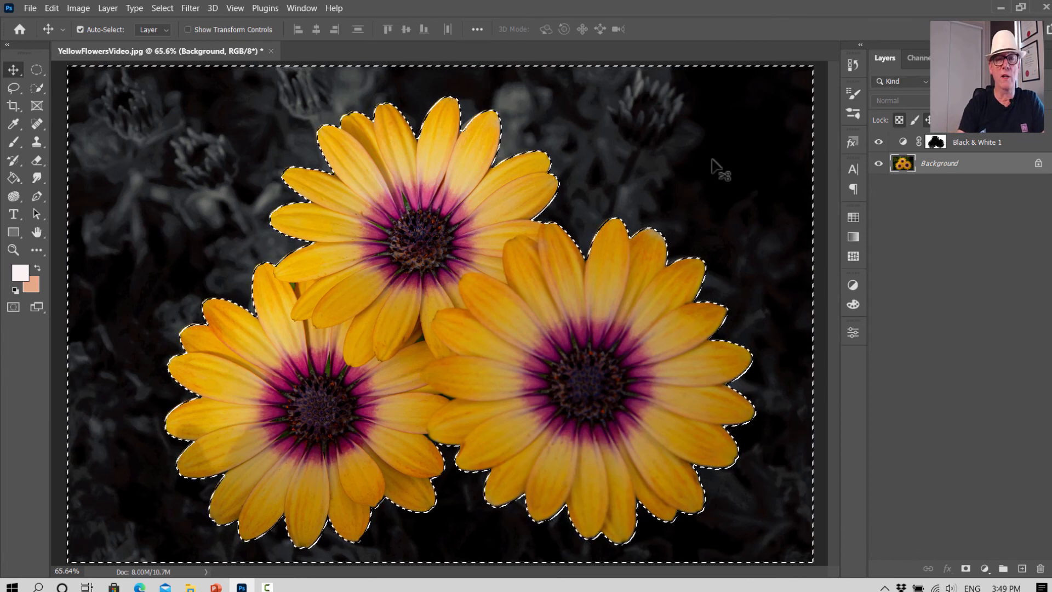
key("ctrl")
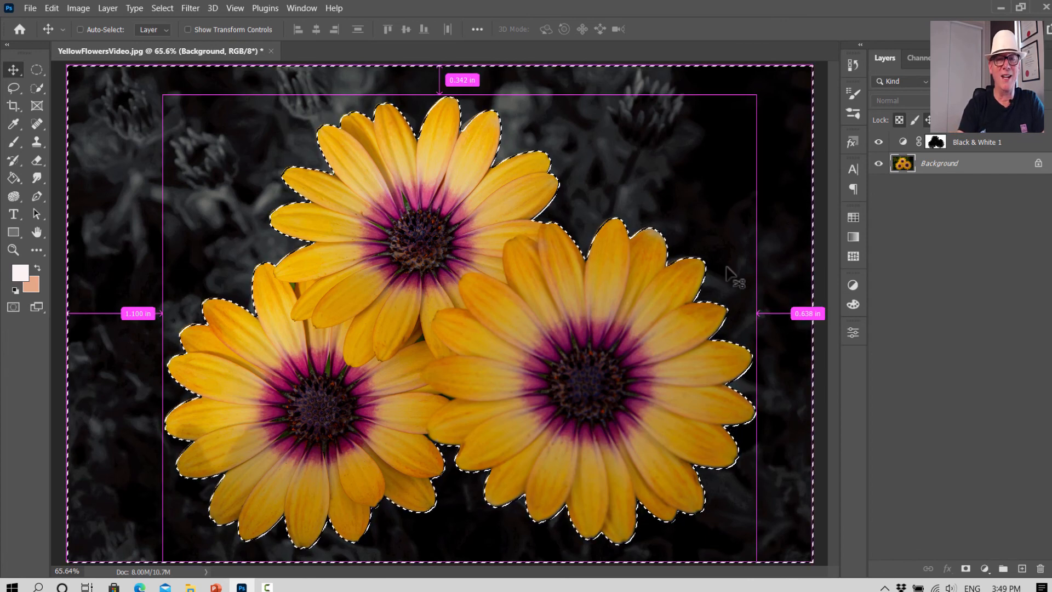
key("ctrl+d")
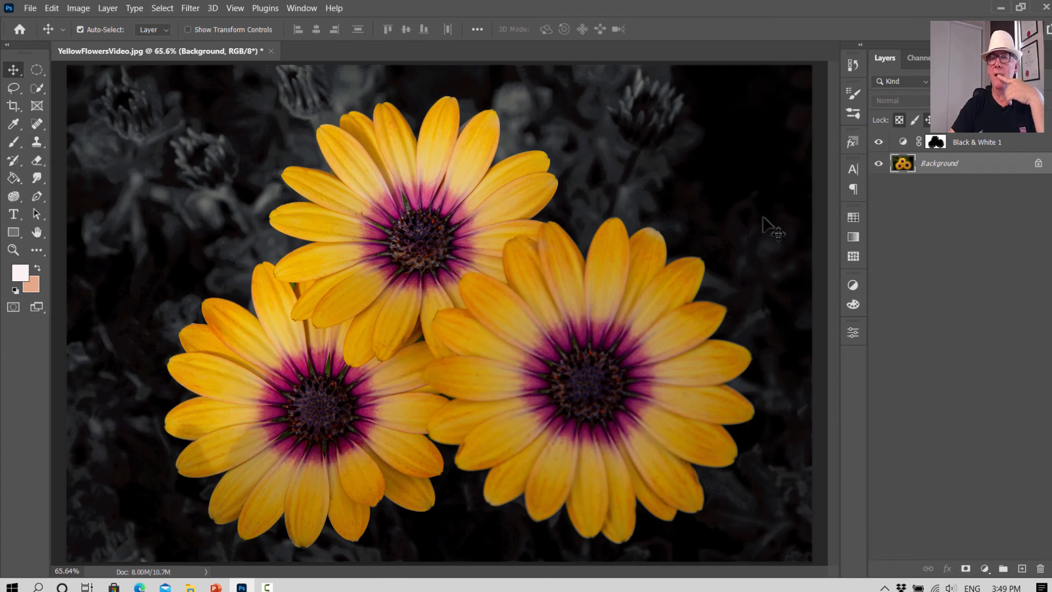
left_click(936, 143)
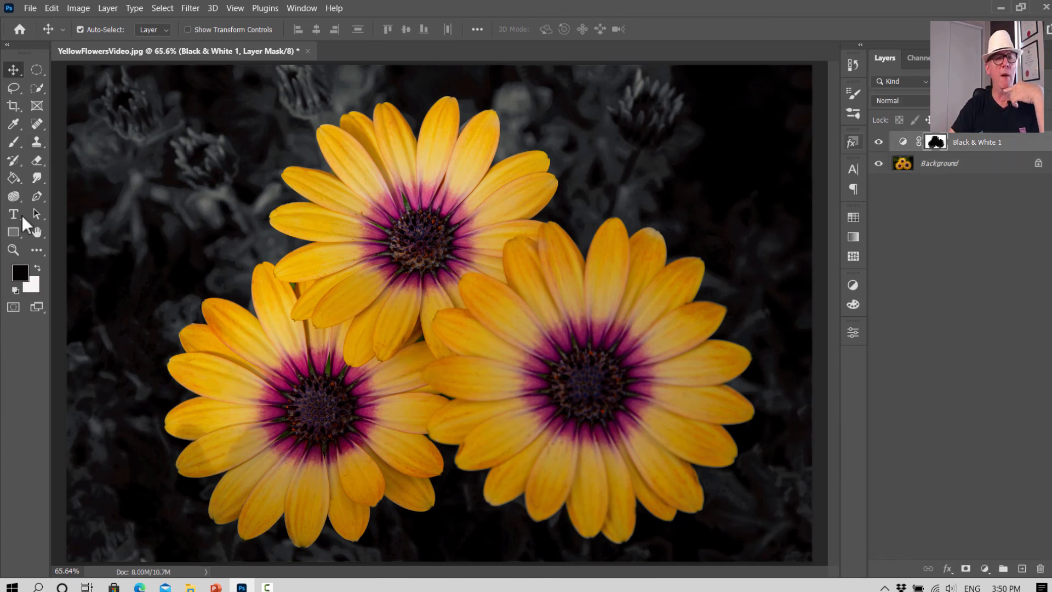
key("b")
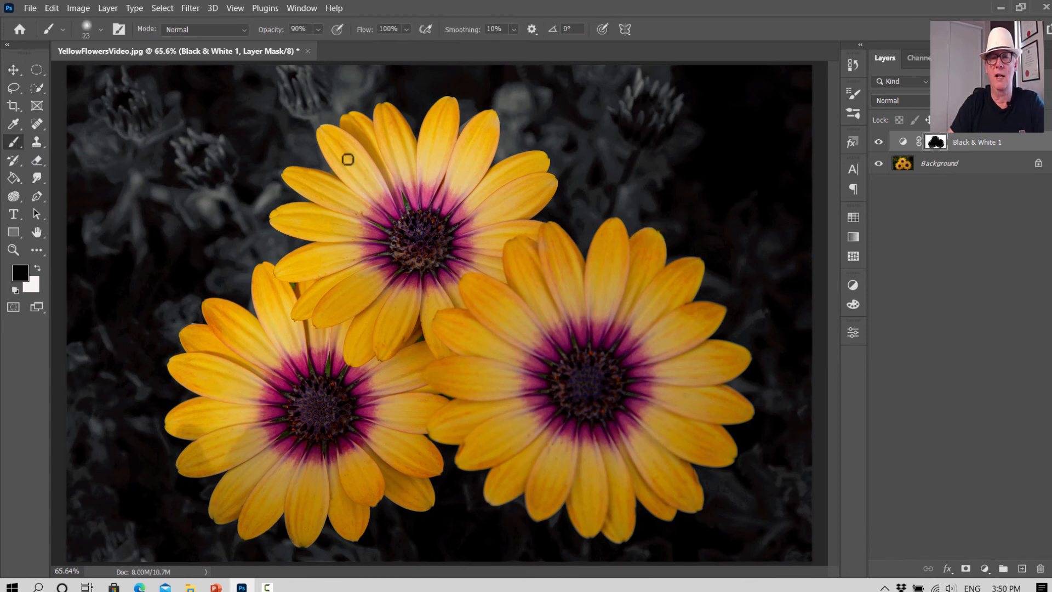
left_click(10, 73)
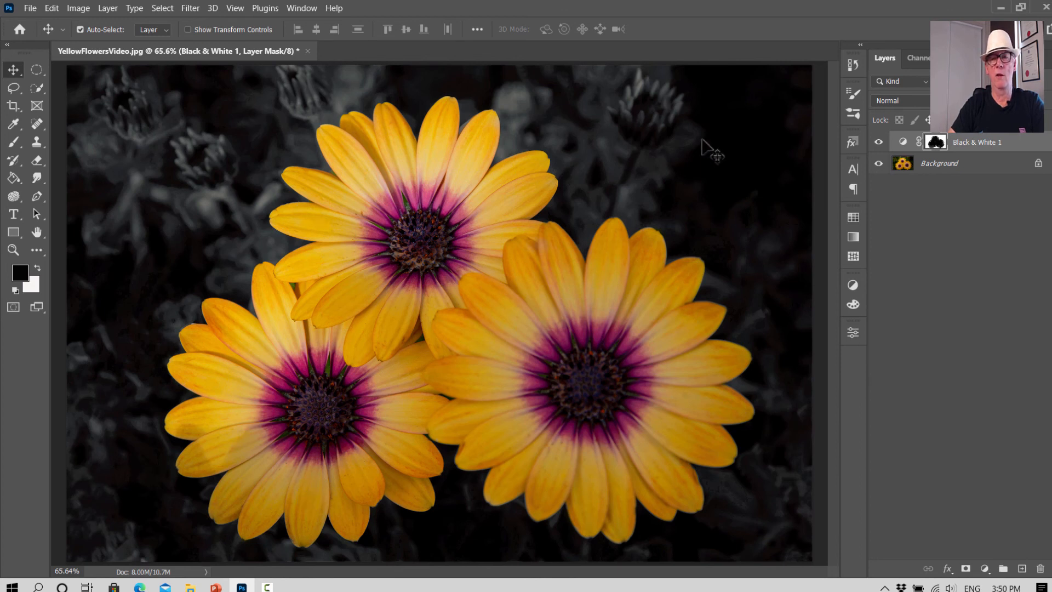
- Set the Background layer's brightness to 5 with a Brightness/Contrast adjustment
left_click(925, 166)
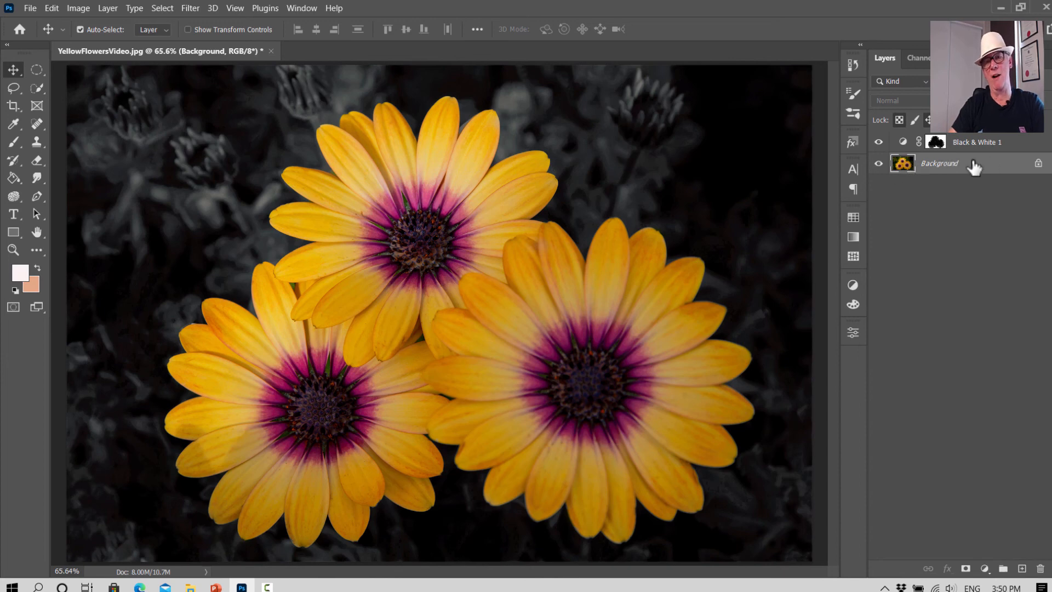
left_click(78, 8)
mouse_move(82, 43)
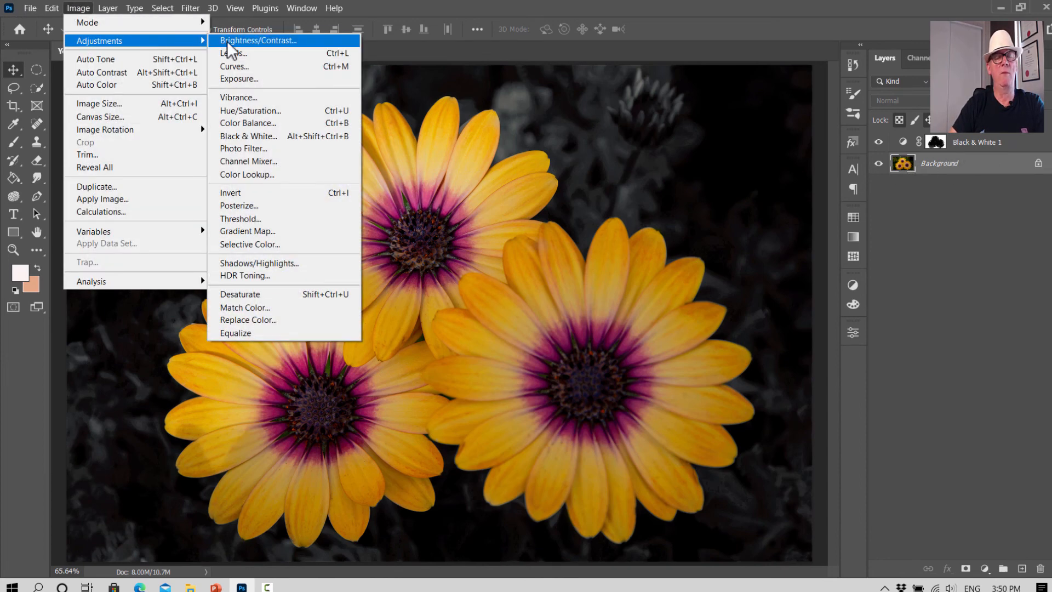
left_click(241, 38)
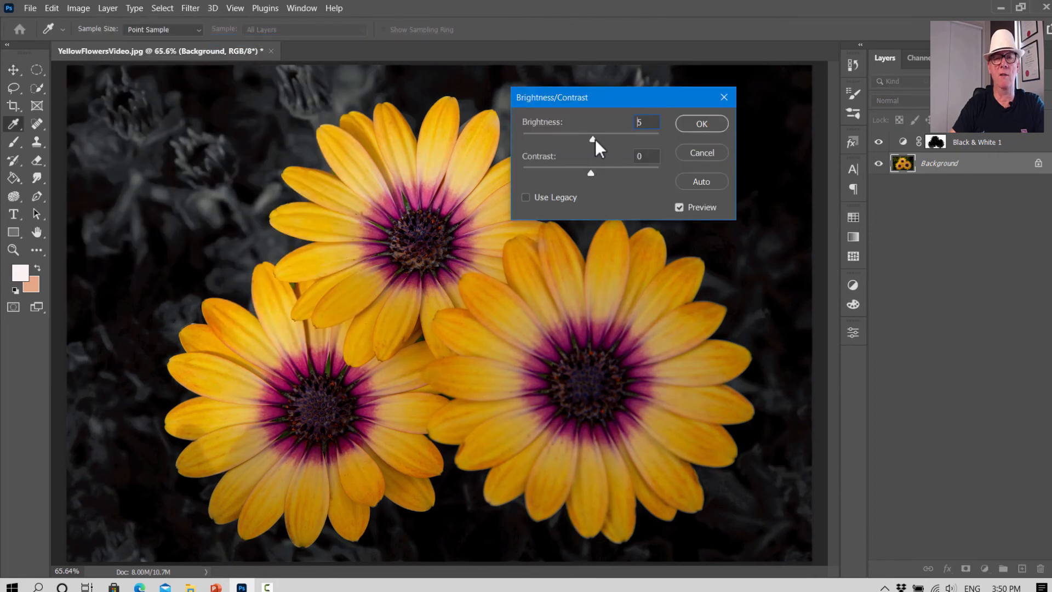
left_click_drag(598, 147, 596, 151)
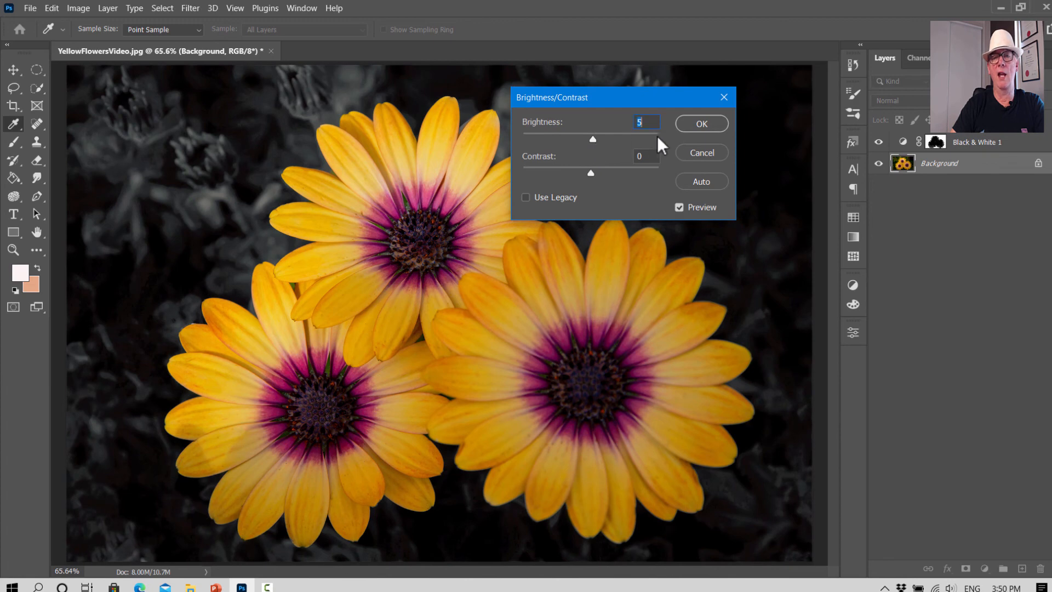
left_click(701, 124)
key("v")
- Raise the Background layer's color saturation moderately with a Hue/Saturation adjustment
left_click(80, 8)
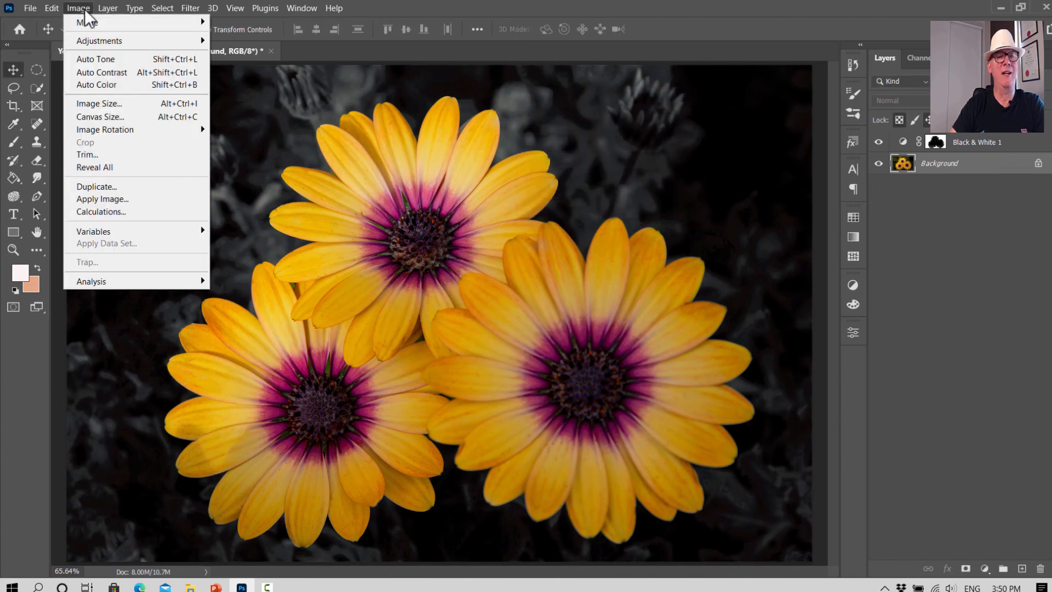
mouse_move(164, 41)
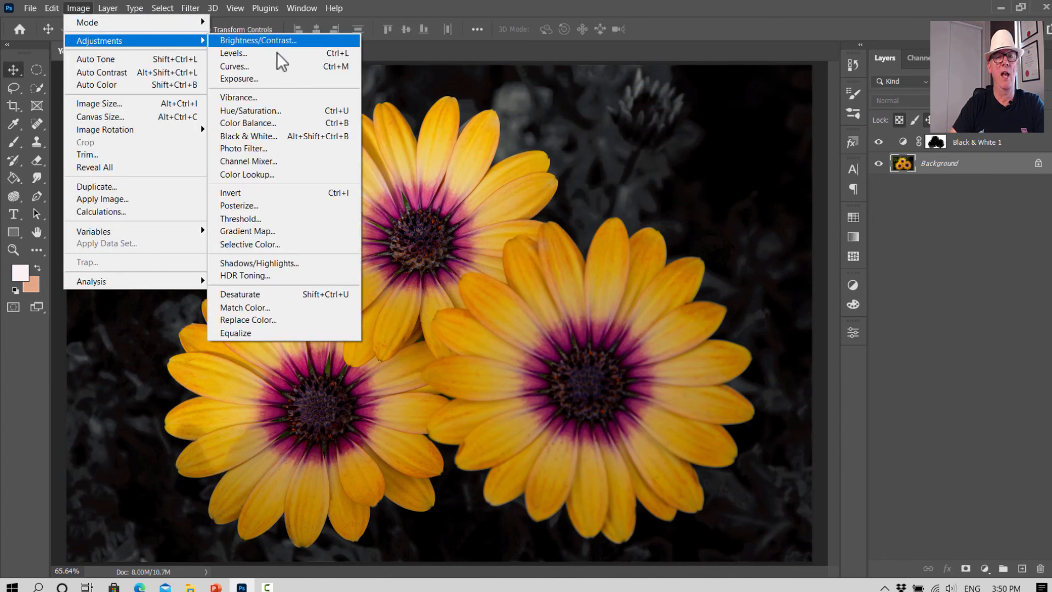
left_click(279, 110)
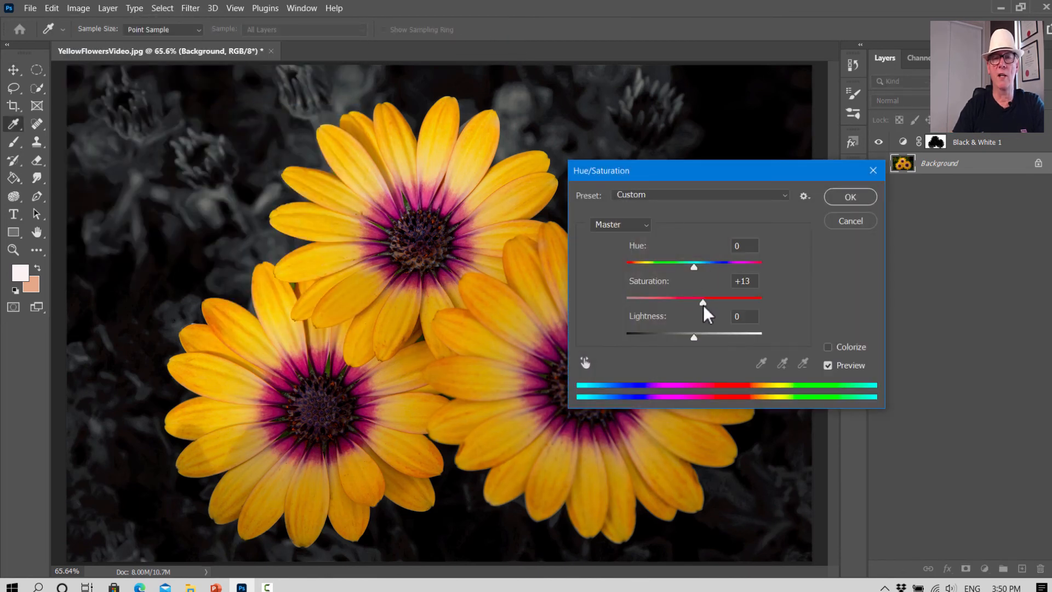
left_click_drag(706, 309, 725, 310)
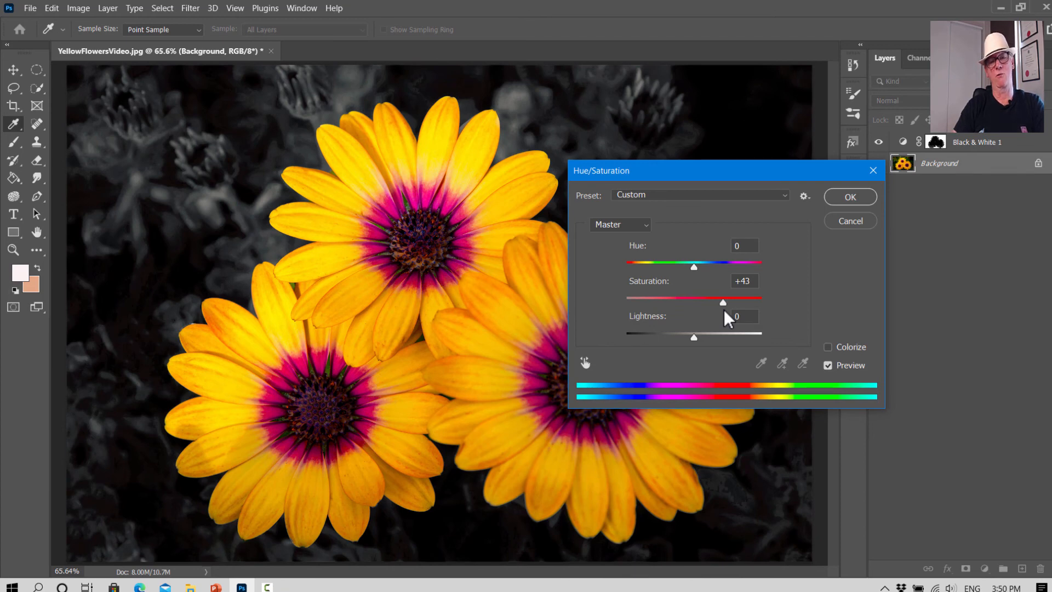
left_click_drag(724, 310, 702, 311)
left_click(843, 200)
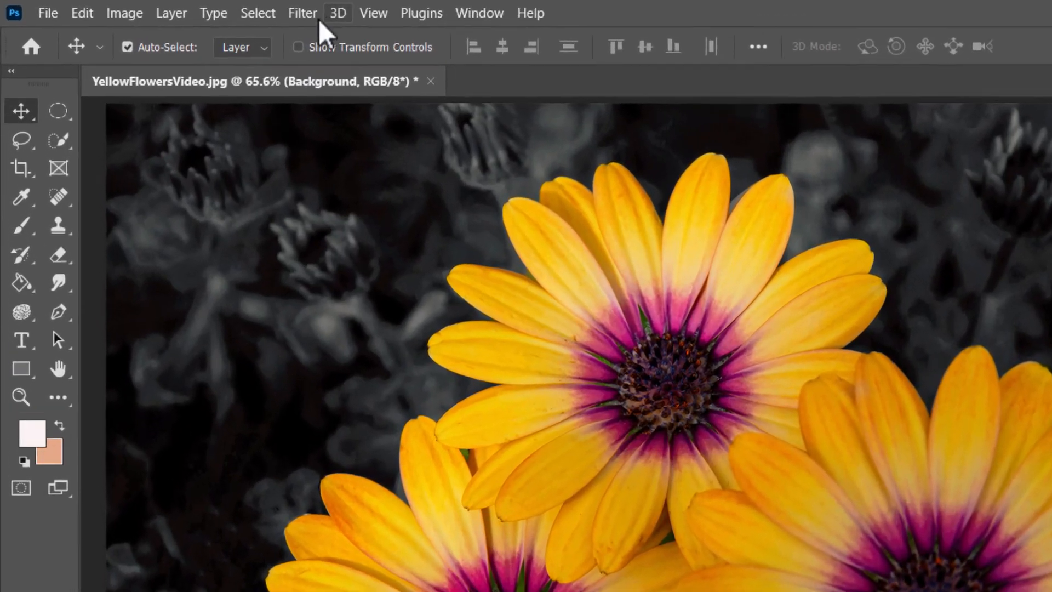
- Darken the edges of the Background layer with a custom Lens Correction vignette amount of -46
left_click(304, 14)
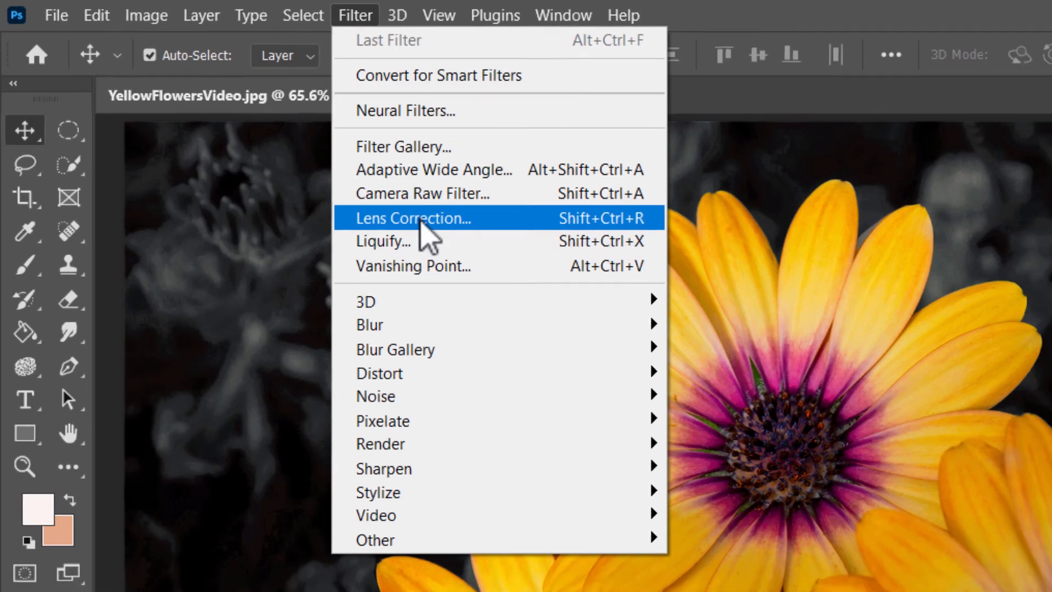
left_click(437, 229)
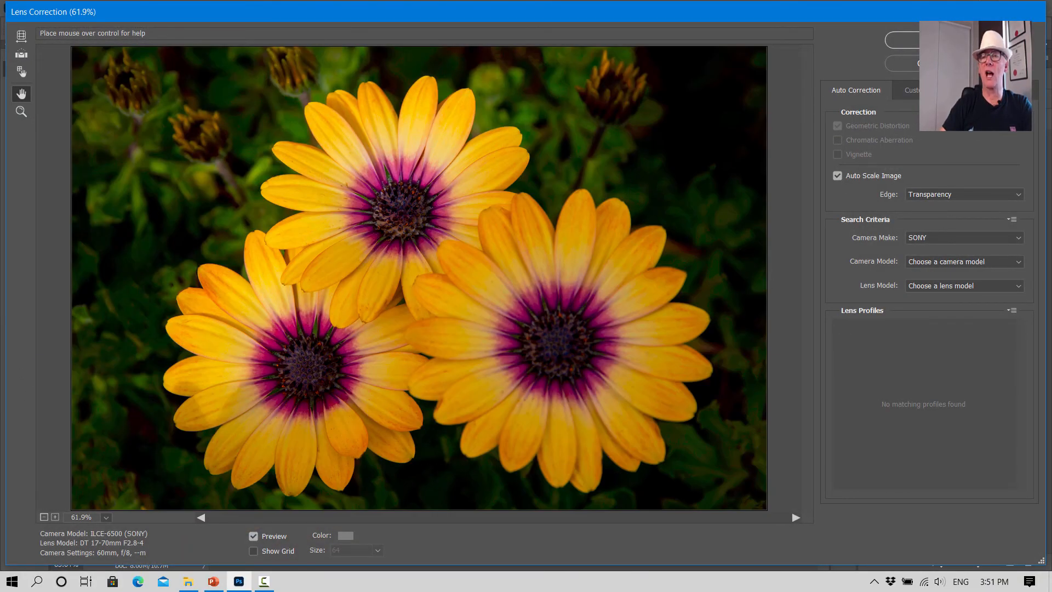
left_click(909, 90)
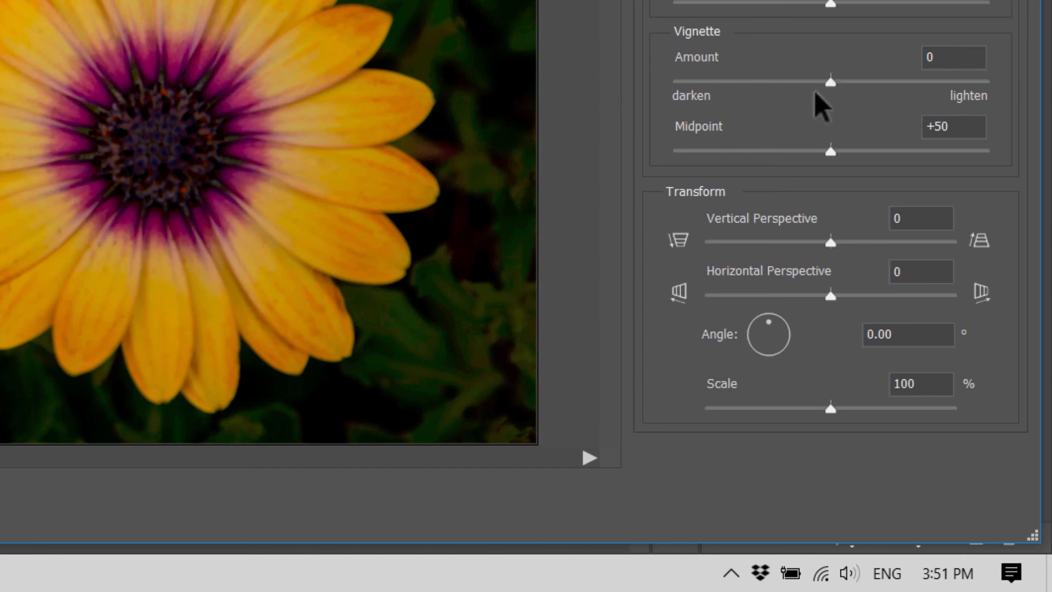
left_click_drag(832, 82, 744, 82)
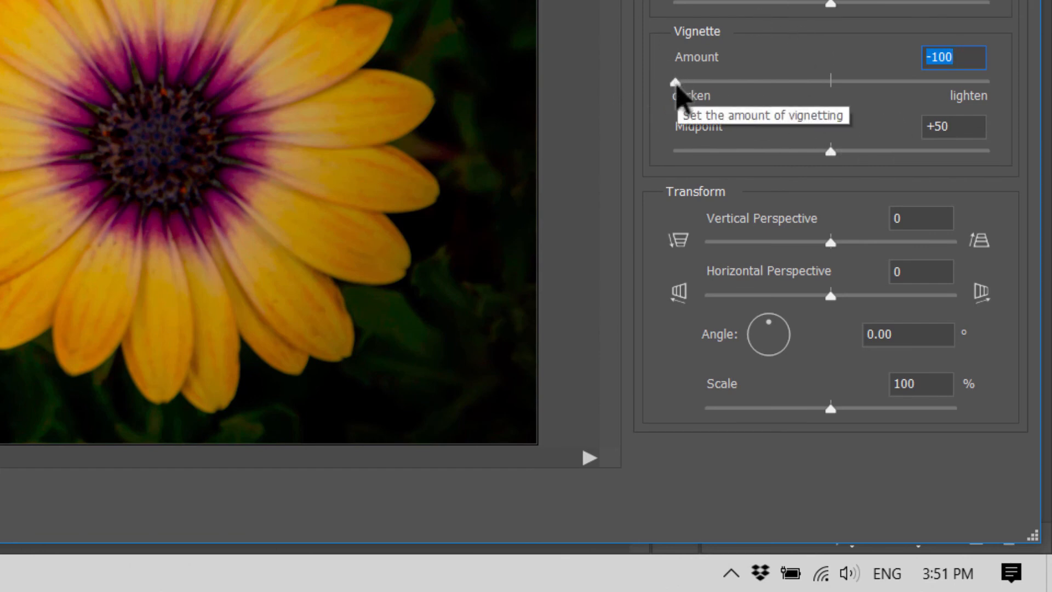
left_click_drag(749, 79, 762, 82)
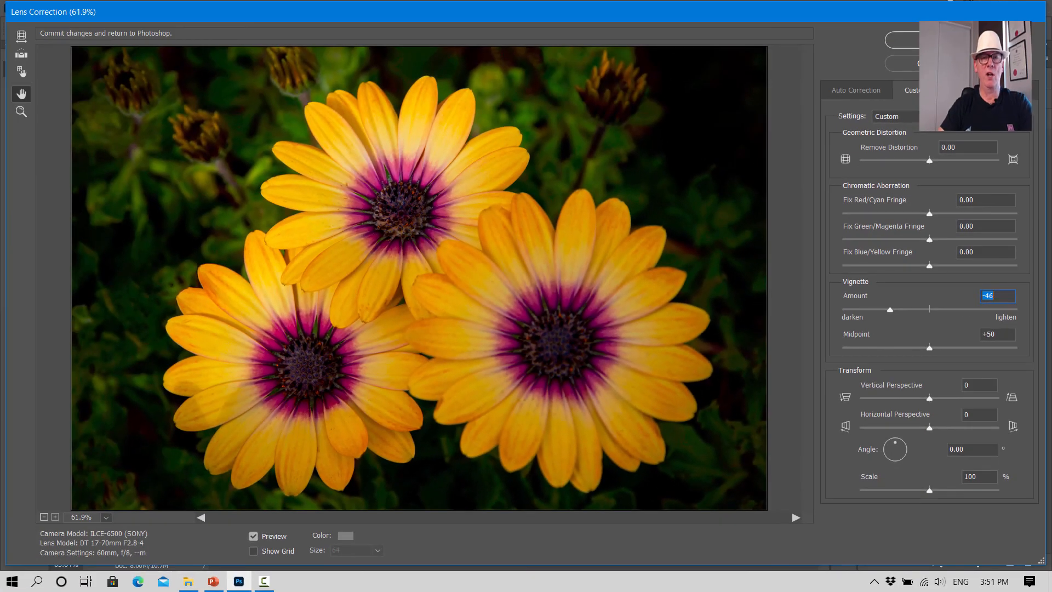
key("Return")
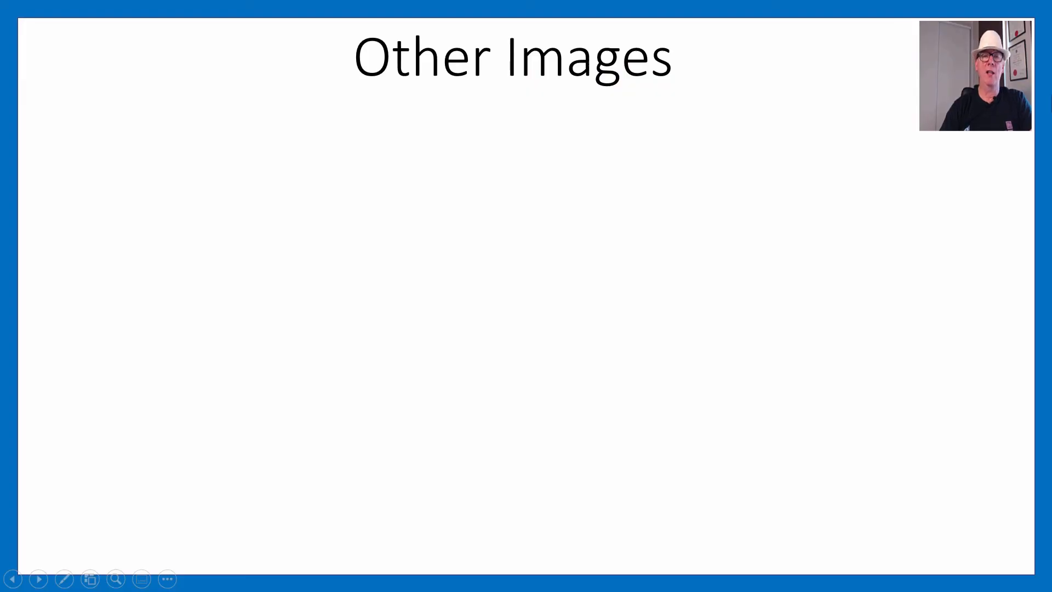
key("Right")
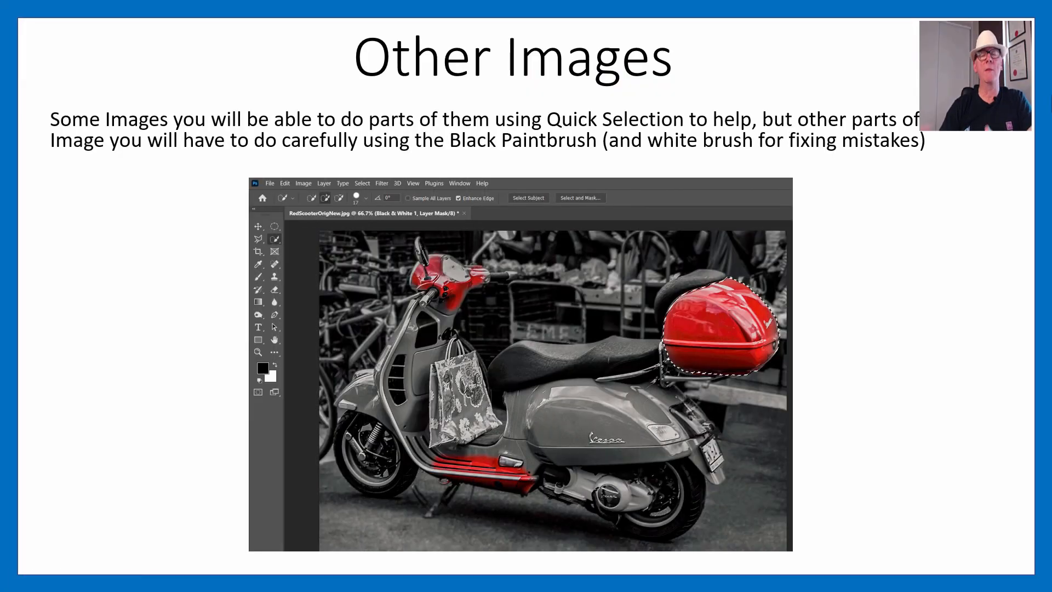